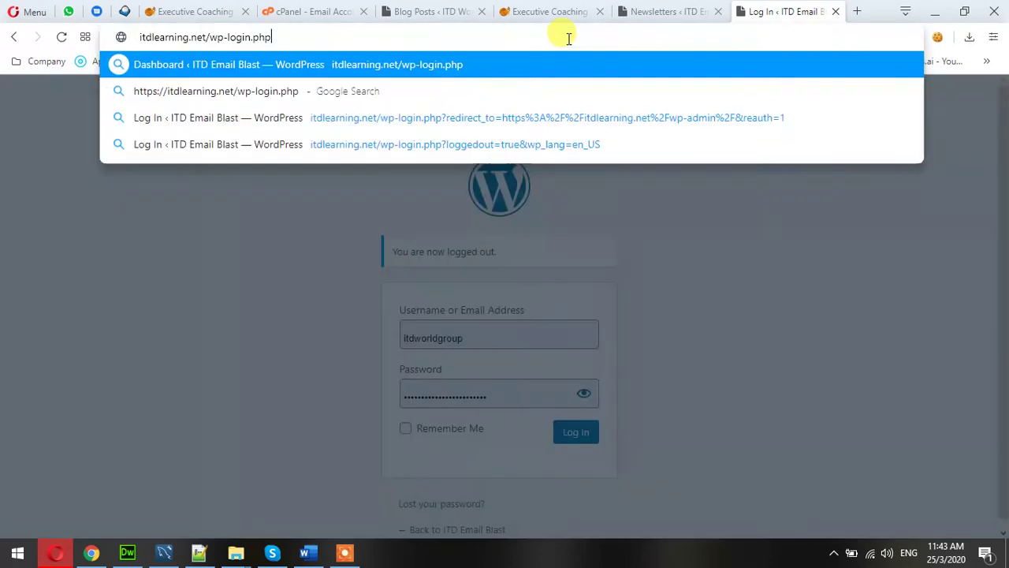
Reload the cleaned login page and sign in to the ITD Email Blast WordPress Dashboard.
key("Return")
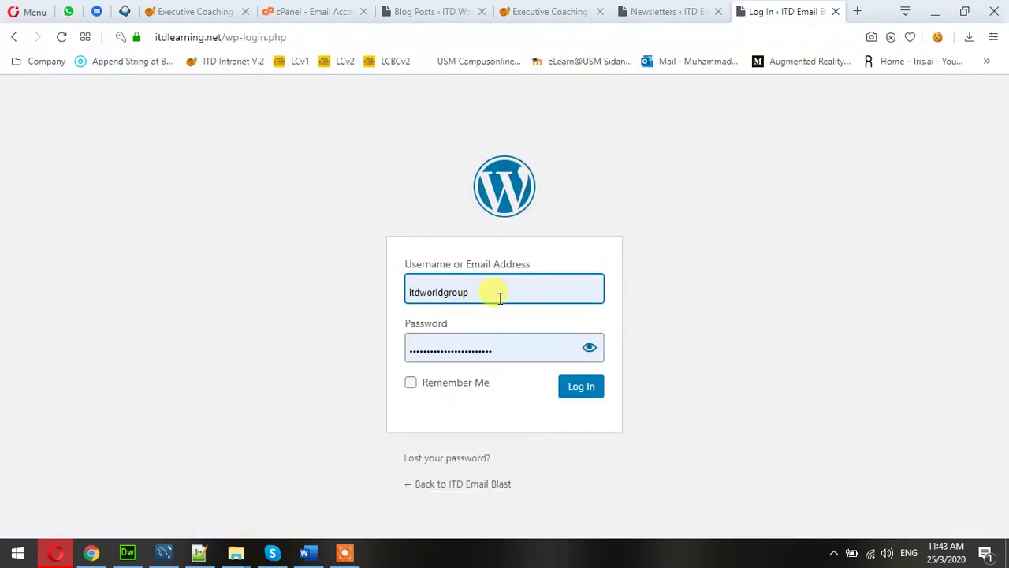
left_click(591, 394)
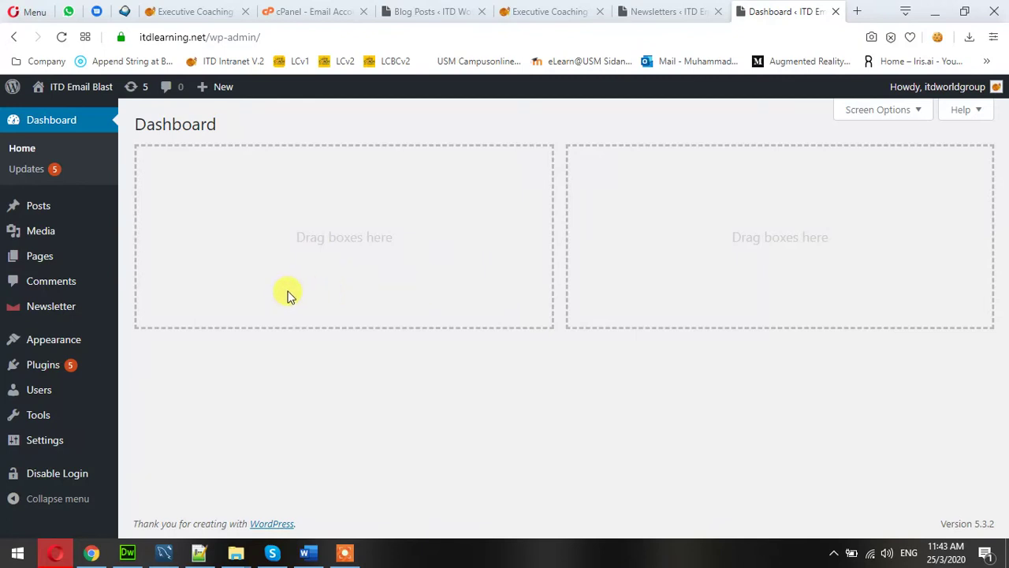
Open the Newsletter plugin Dashboard and review its sent-newsletter stats, subscription chart and recent subscribers.
mouse_move(58, 310)
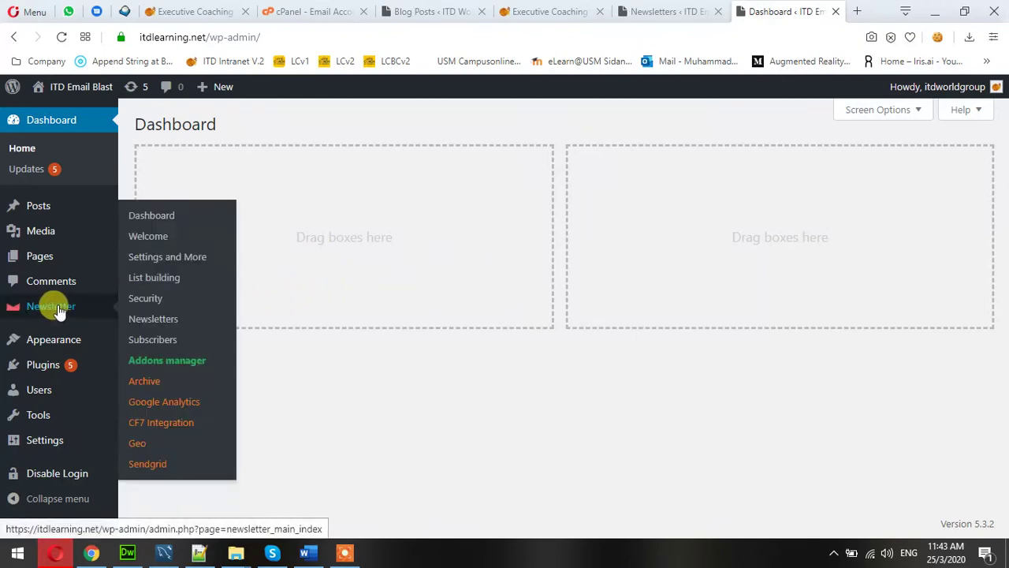
left_click(45, 313)
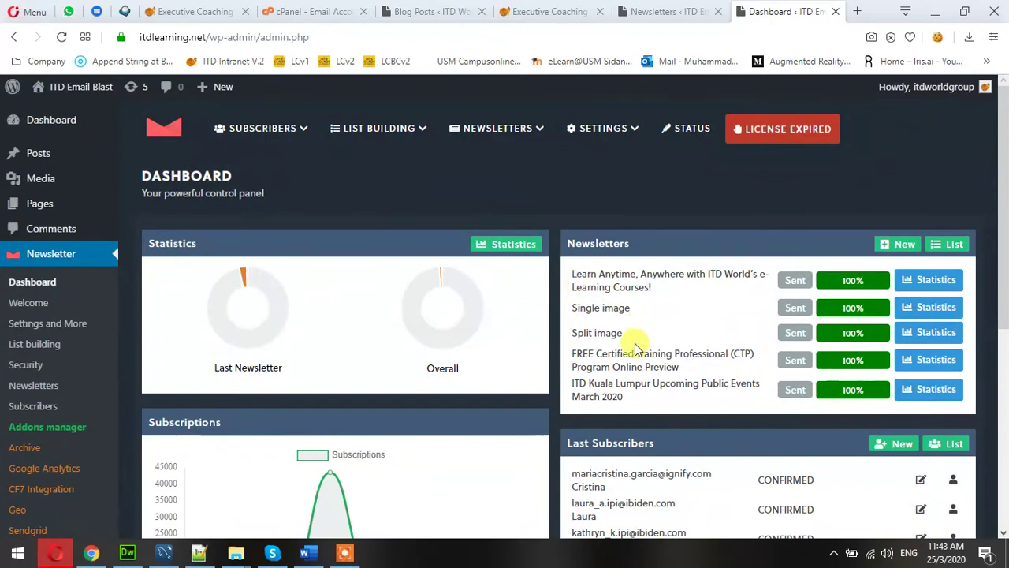
scroll(635, 347, "down", 2)
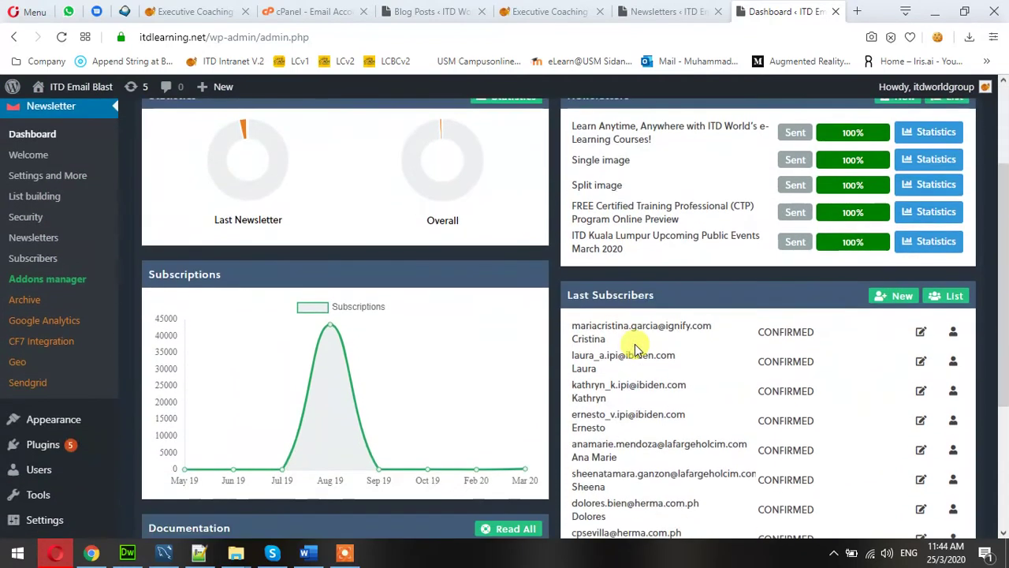
scroll(636, 347, "up", 1)
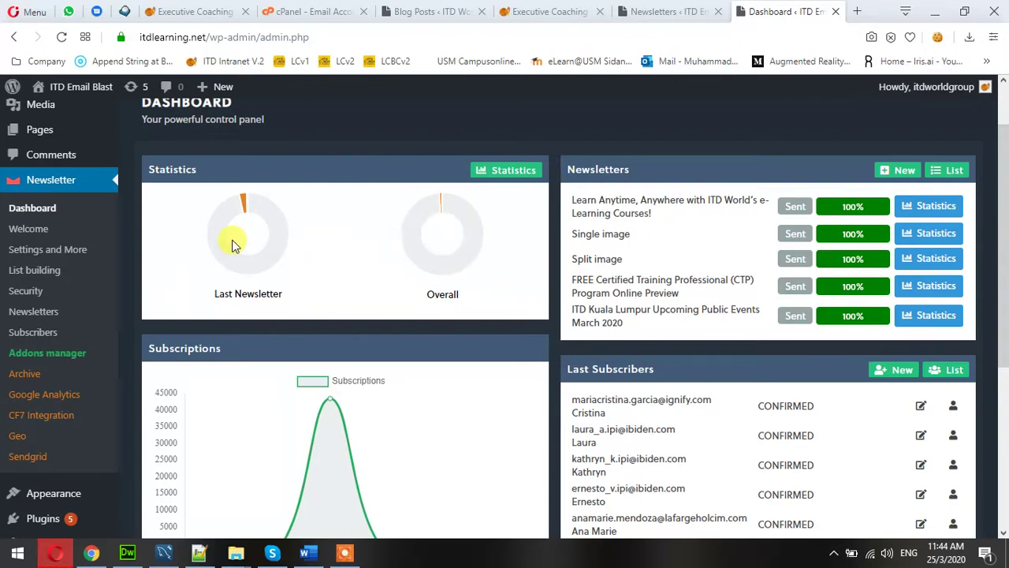
scroll(581, 292, "down", 1)
scroll(687, 190, "up", 1)
scroll(686, 190, "up", 1)
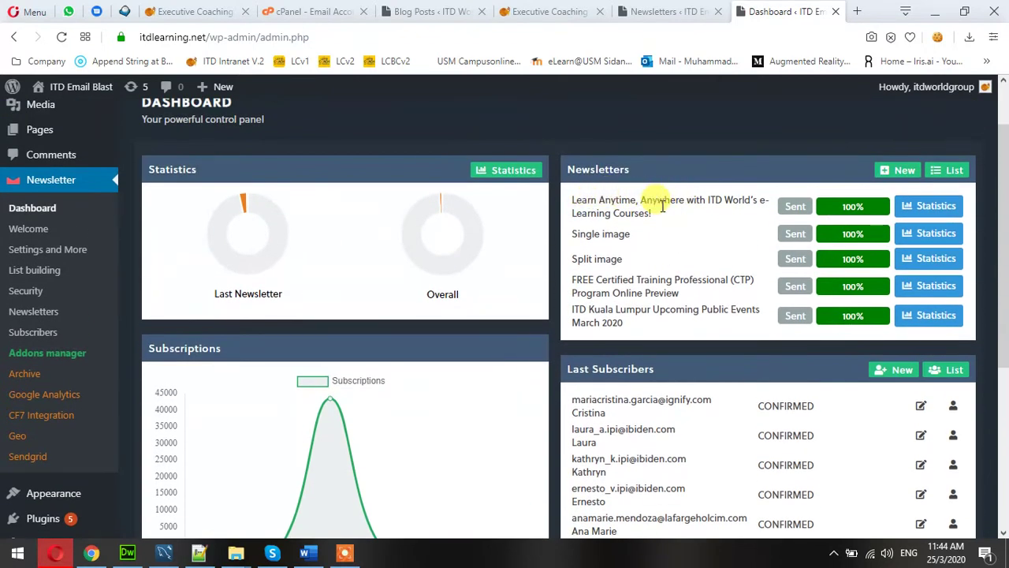
scroll(666, 209, "down", 3)
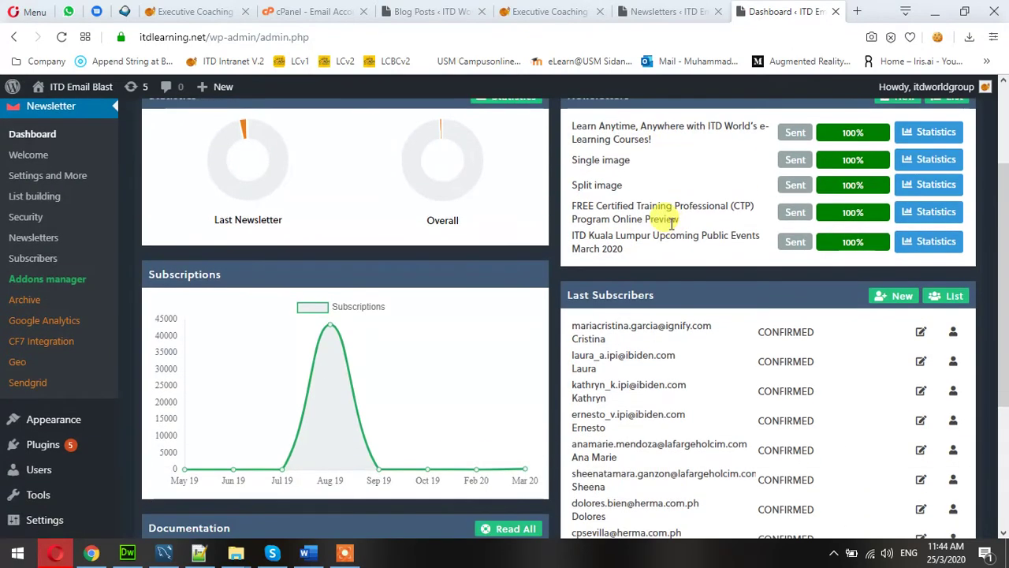
scroll(670, 224, "down", 1)
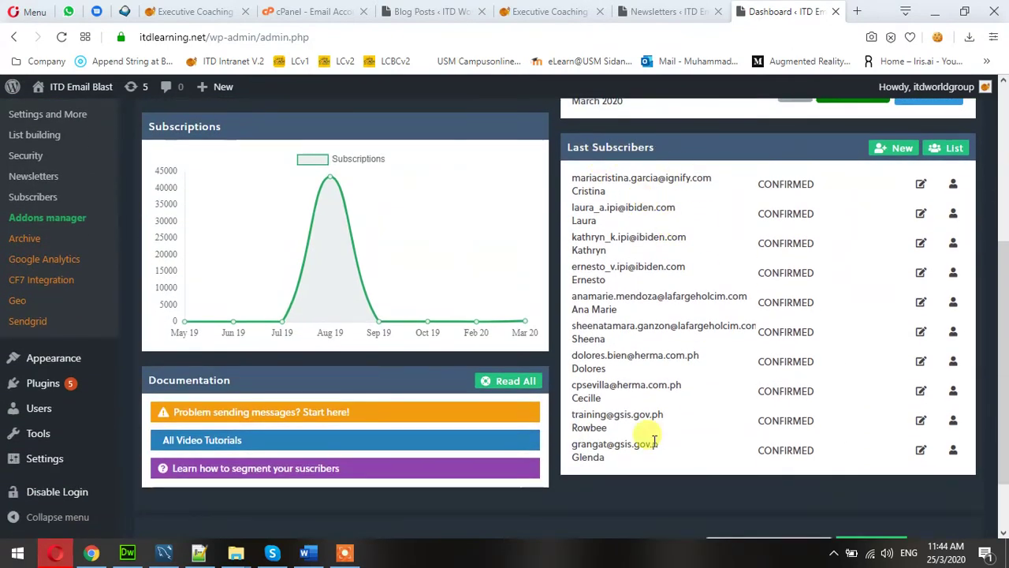
scroll(655, 441, "up", 2)
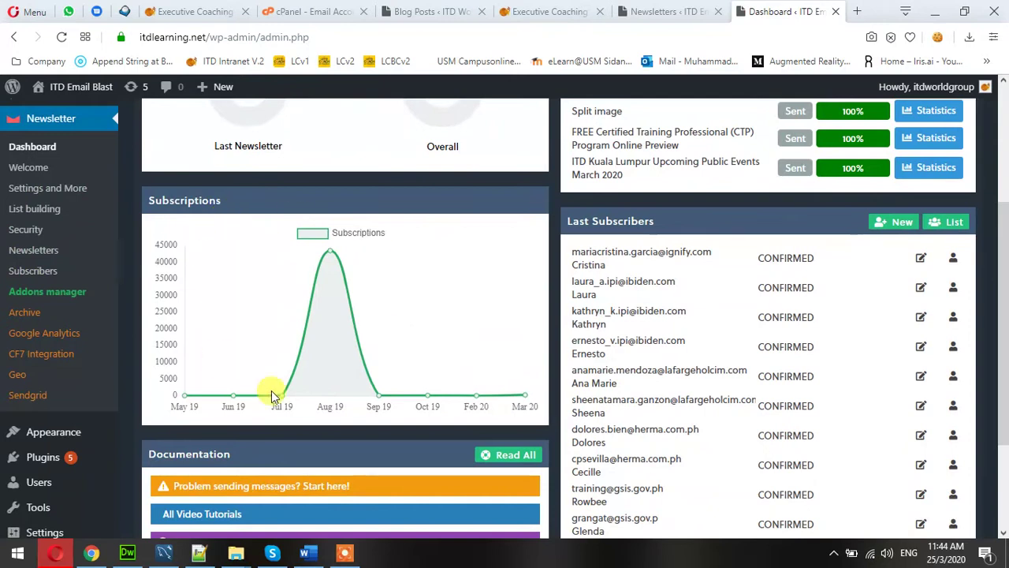
scroll(526, 354, "up", 4)
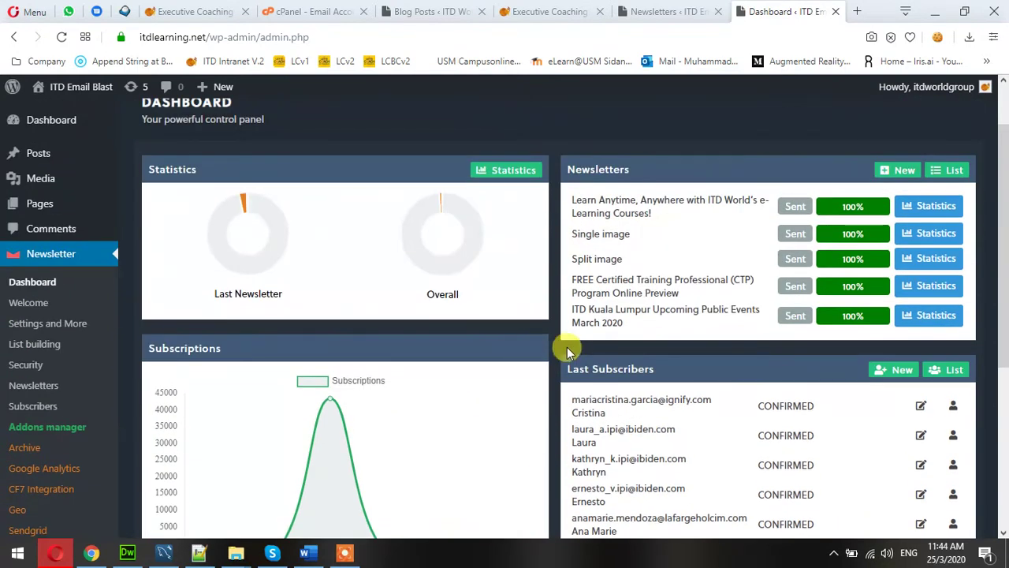
Create a new newsletter from the Newsletters list using the Responsive Drag & Drop Composer theme.
left_click(47, 388)
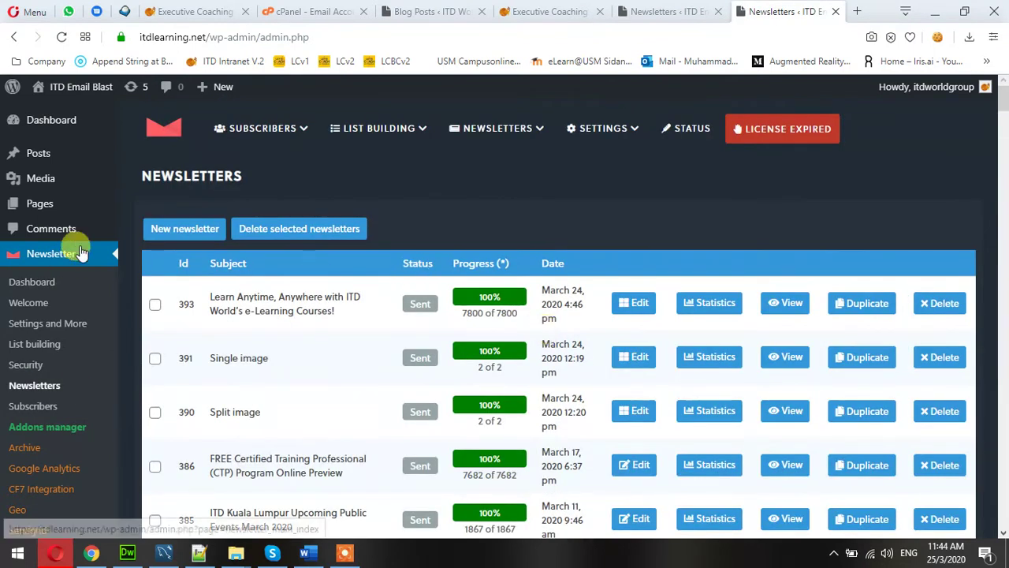
left_click(181, 236)
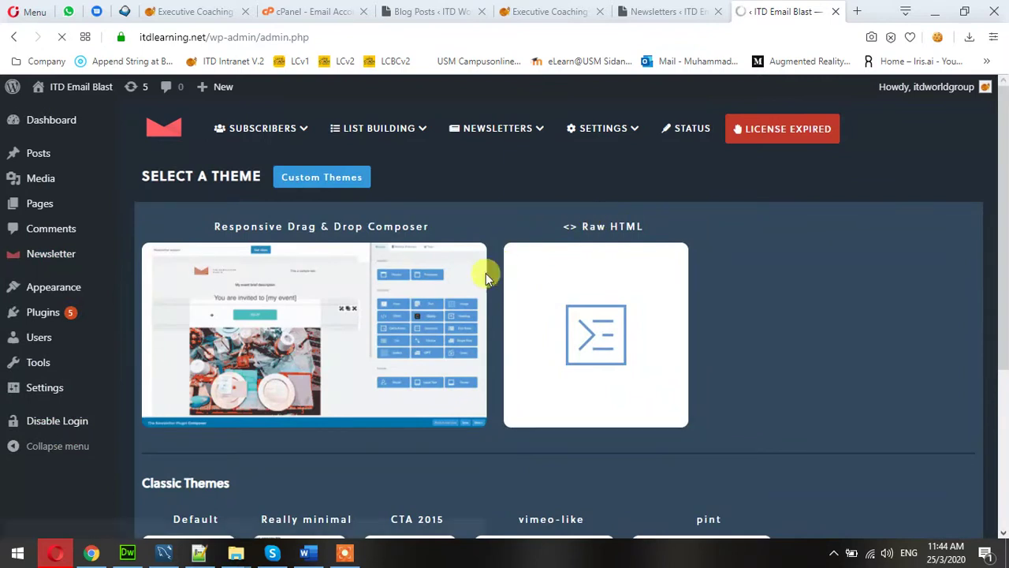
left_click(296, 345)
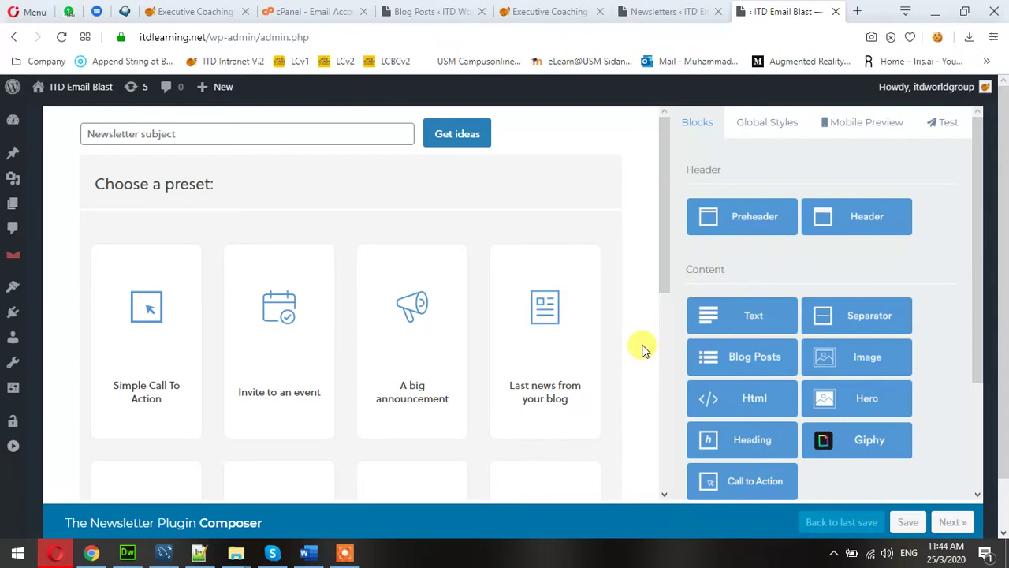
Enter TESTING123 as the newsletter subject and browse the available preset cards.
left_click(196, 142)
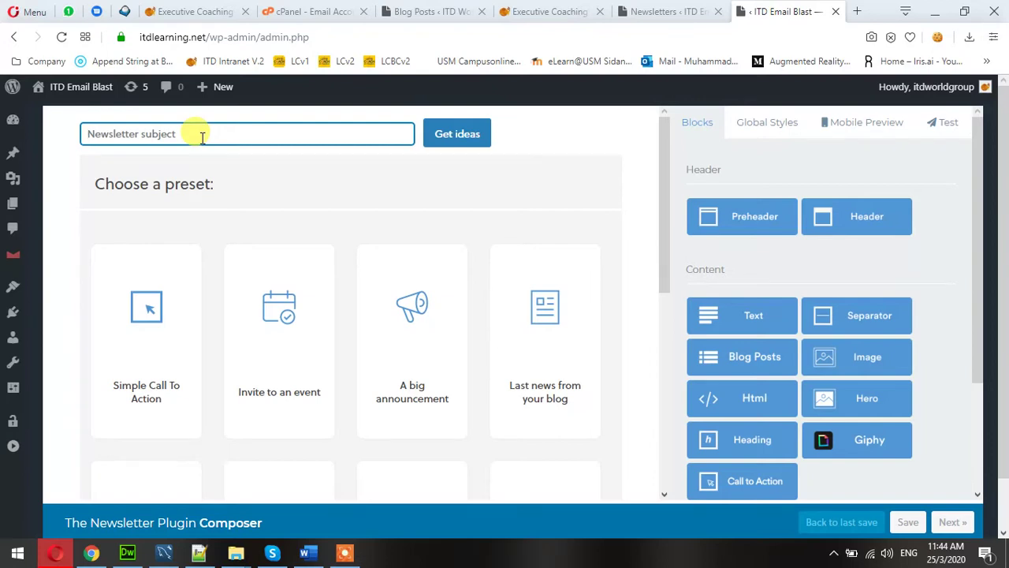
type("TEST")
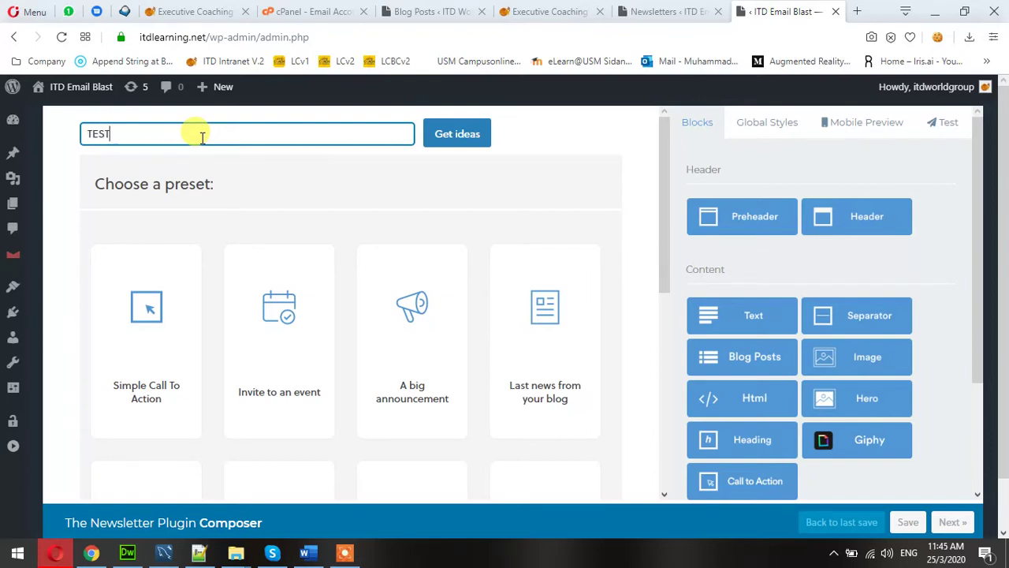
type("ING123")
scroll(311, 171, "down", 2)
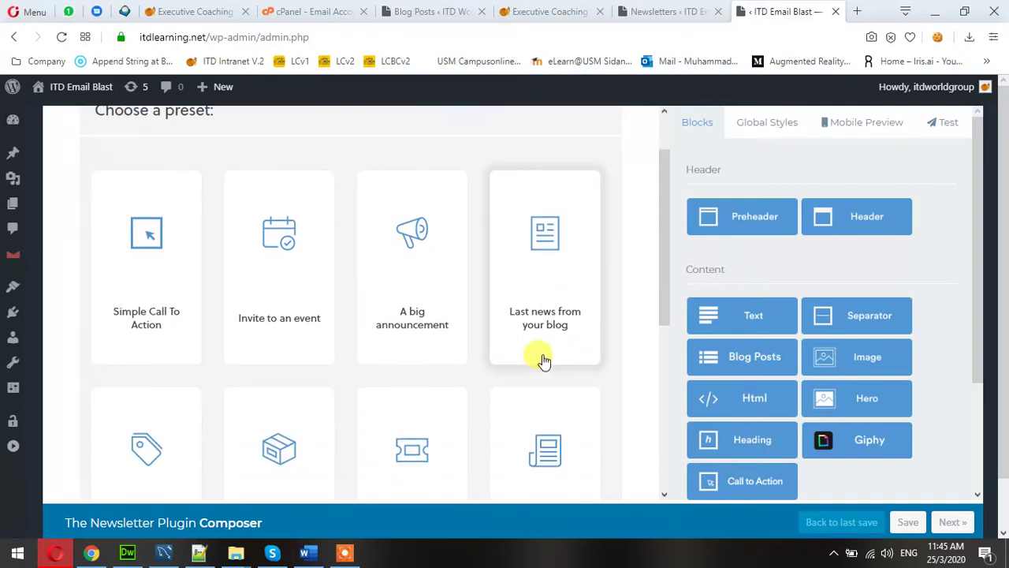
scroll(609, 352, "down", 4)
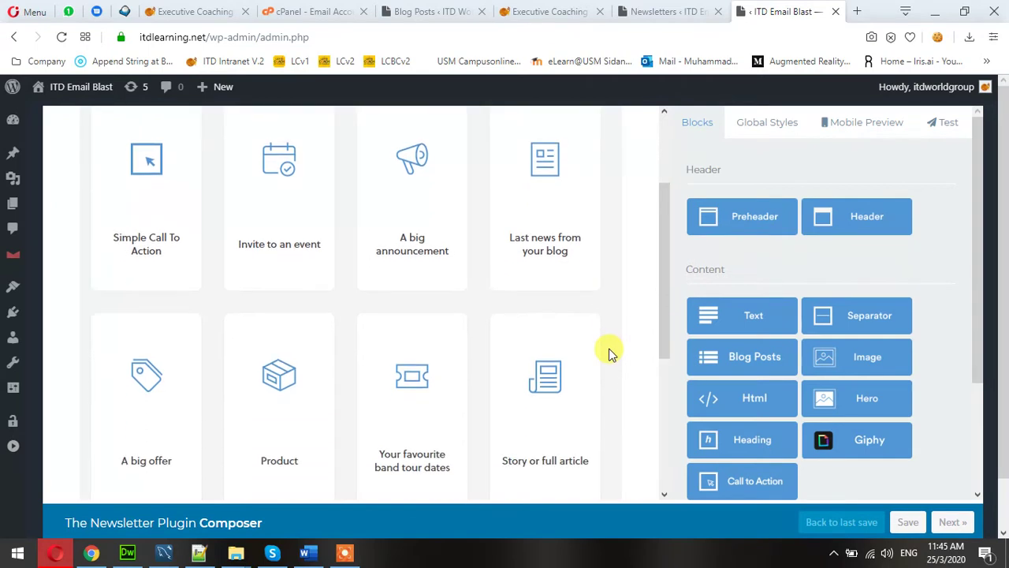
scroll(609, 353, "up", 3)
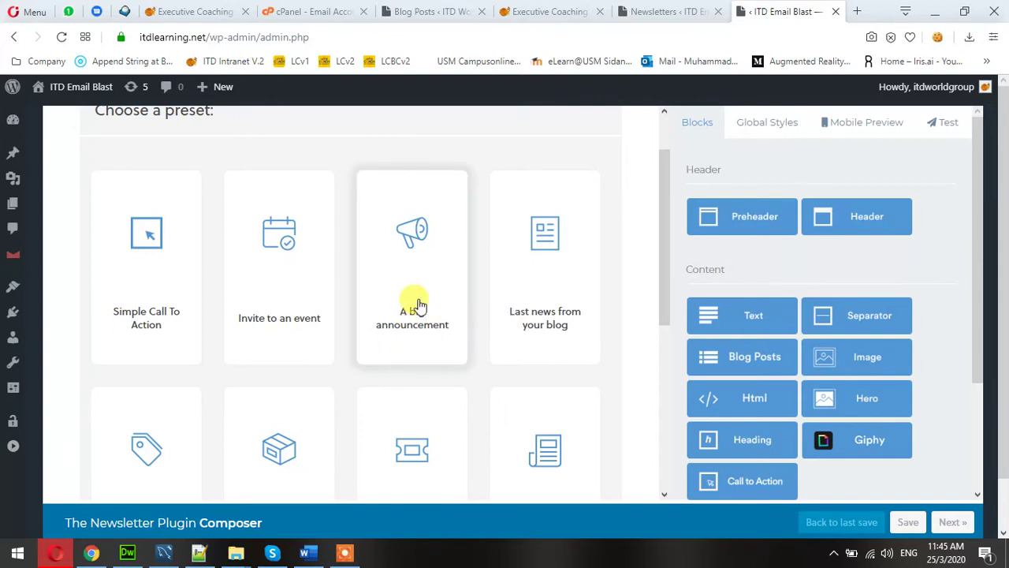
Load the 'A big announcement' preset into the composer.
left_click(416, 300)
scroll(637, 379, "down", 3)
scroll(639, 381, "up", 3)
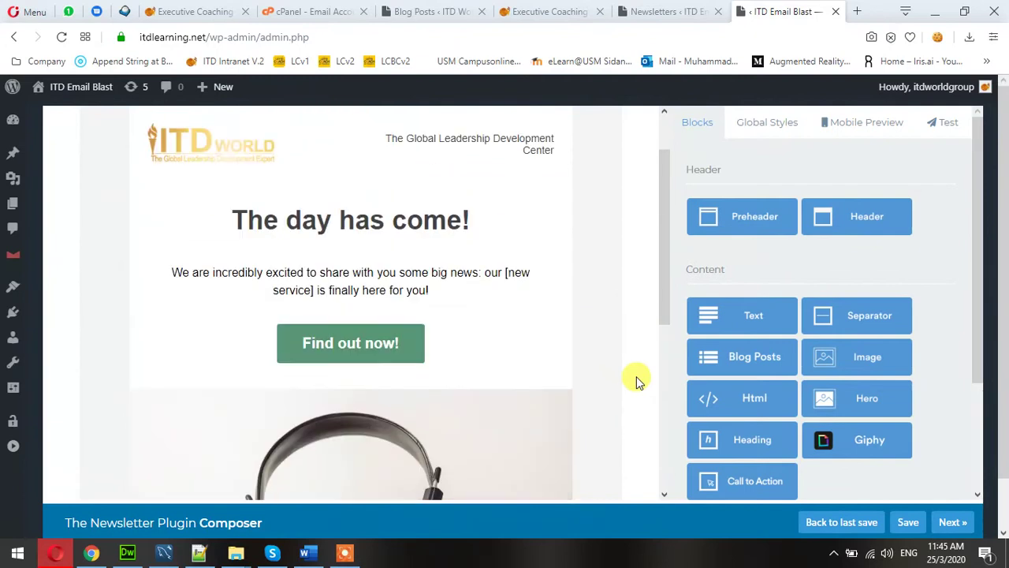
scroll(638, 382, "up", 2)
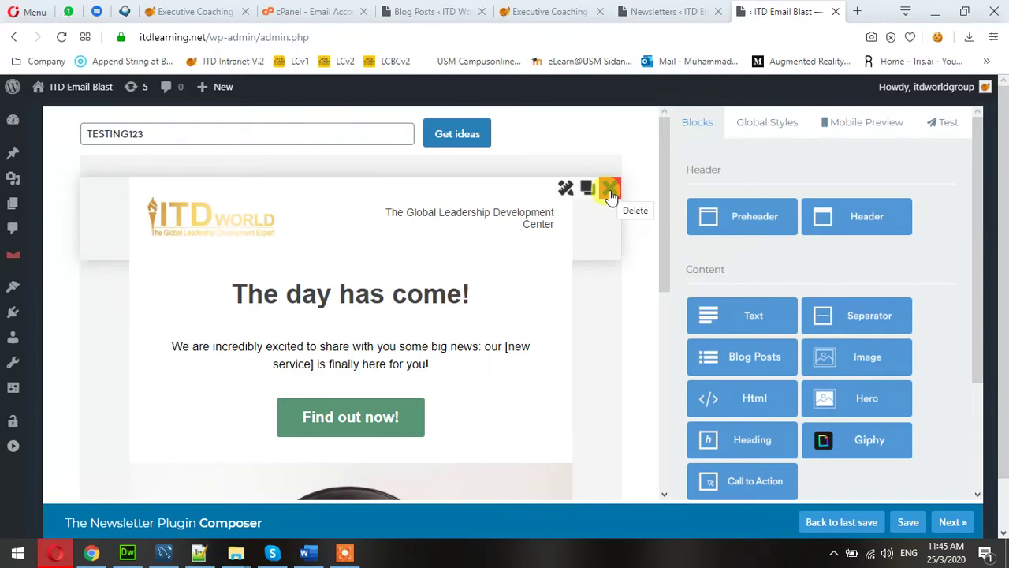
Delete the logo header, headline and address footer blocks, and move the 'Find out now!' button below the image.
left_click(611, 189)
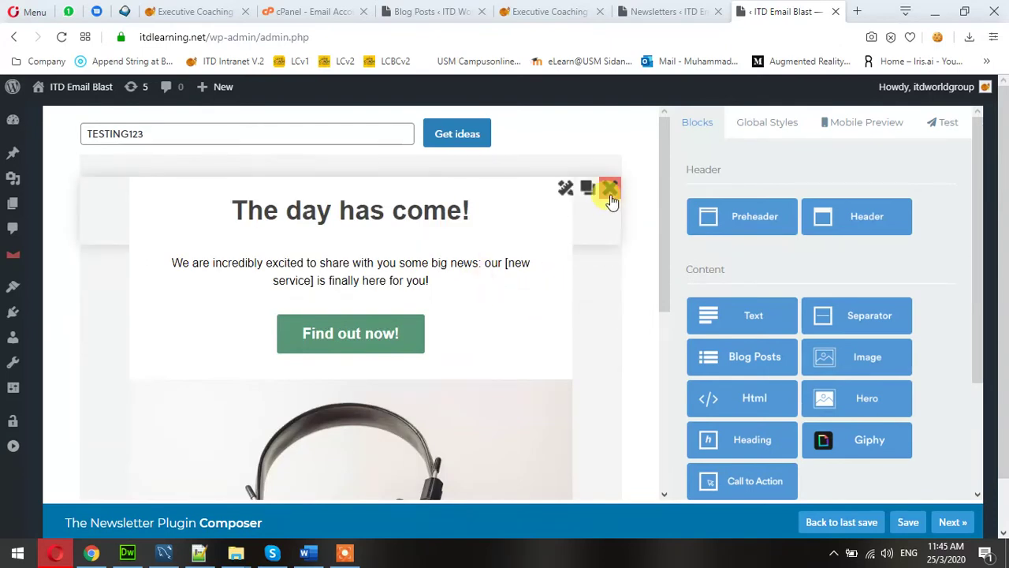
left_click(611, 189)
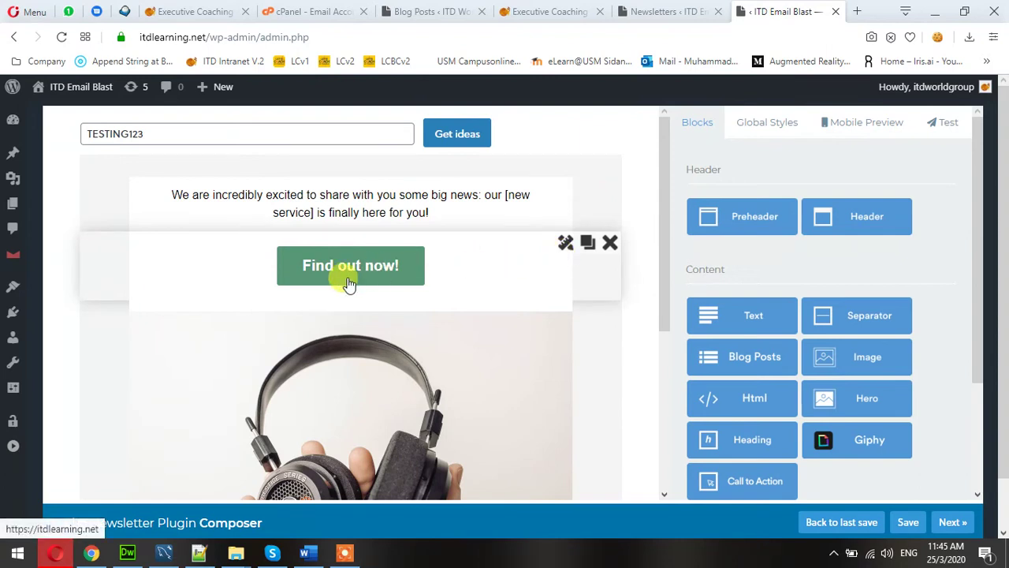
scroll(434, 284, "down", 1)
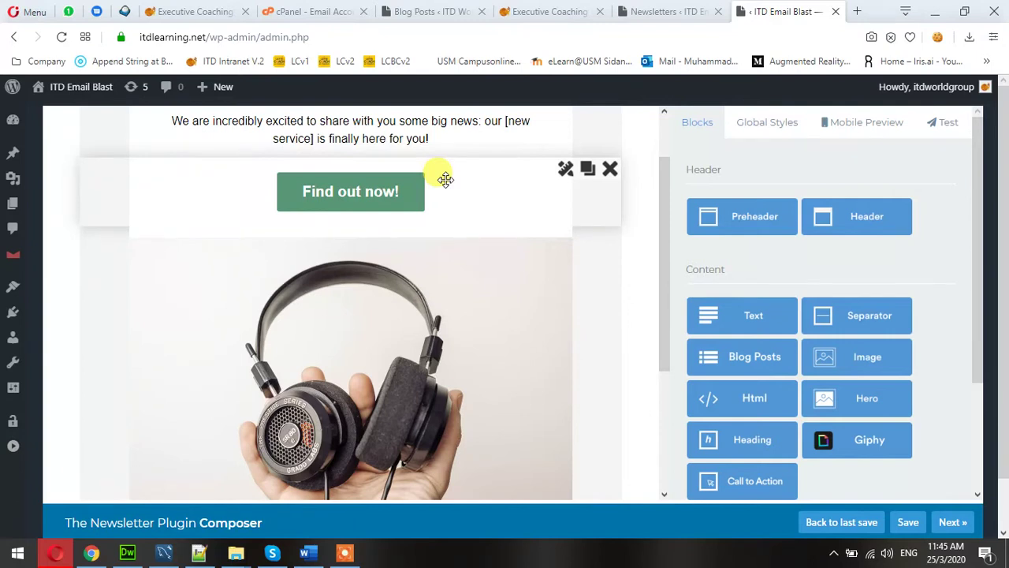
left_click_drag(445, 180, 455, 330)
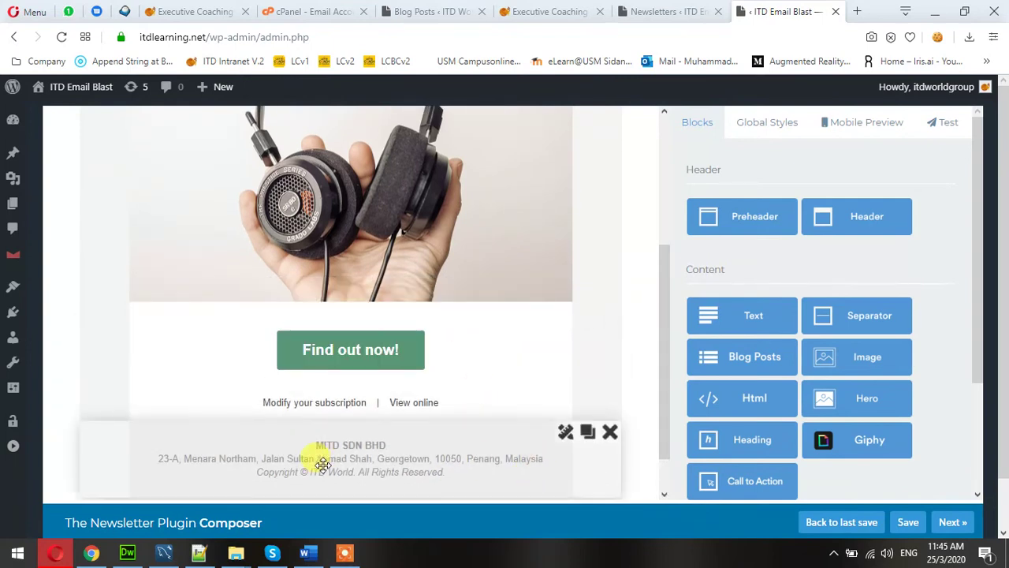
scroll(361, 398, "down", 1)
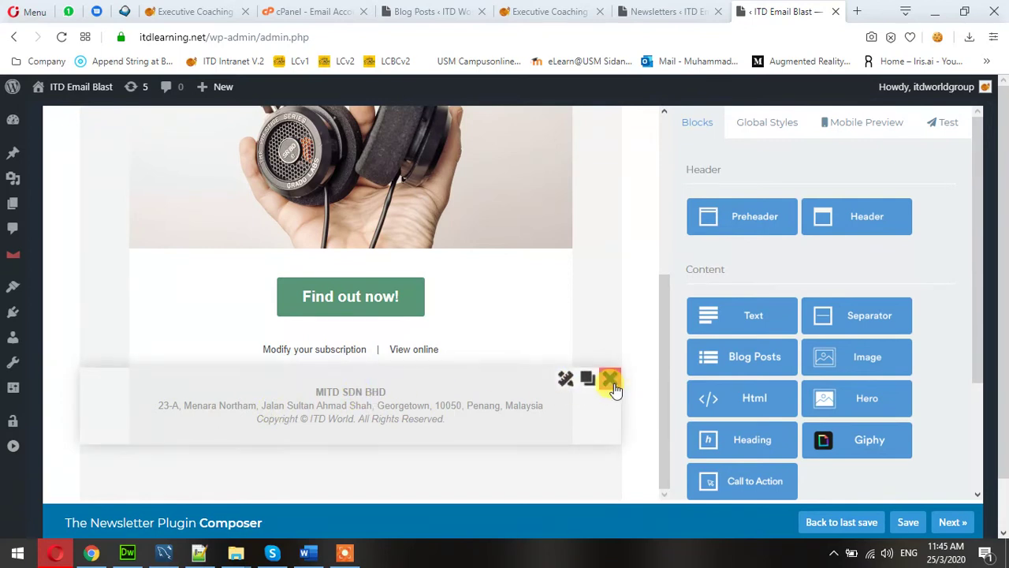
left_click(610, 380)
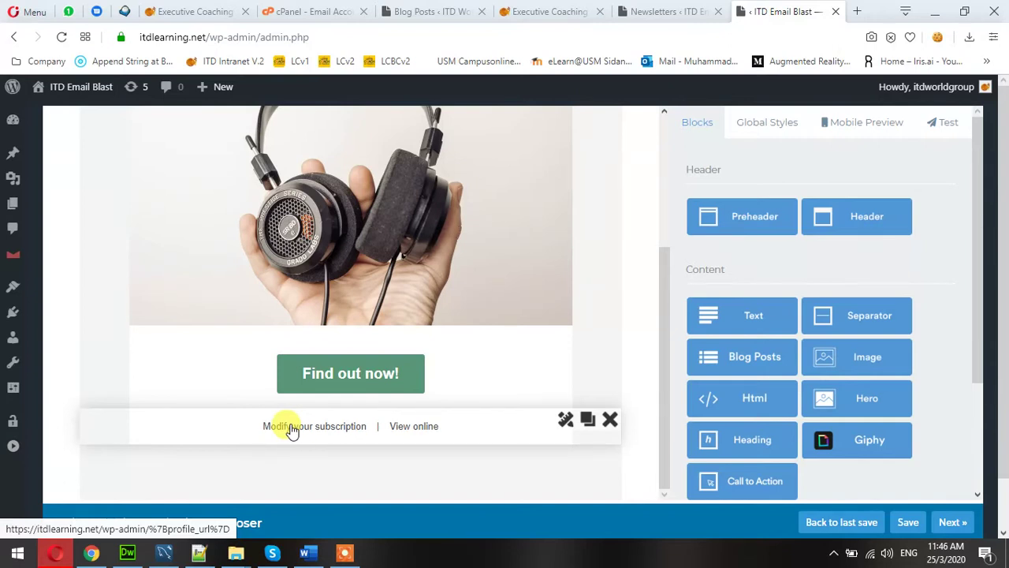
scroll(292, 430, "up", 3)
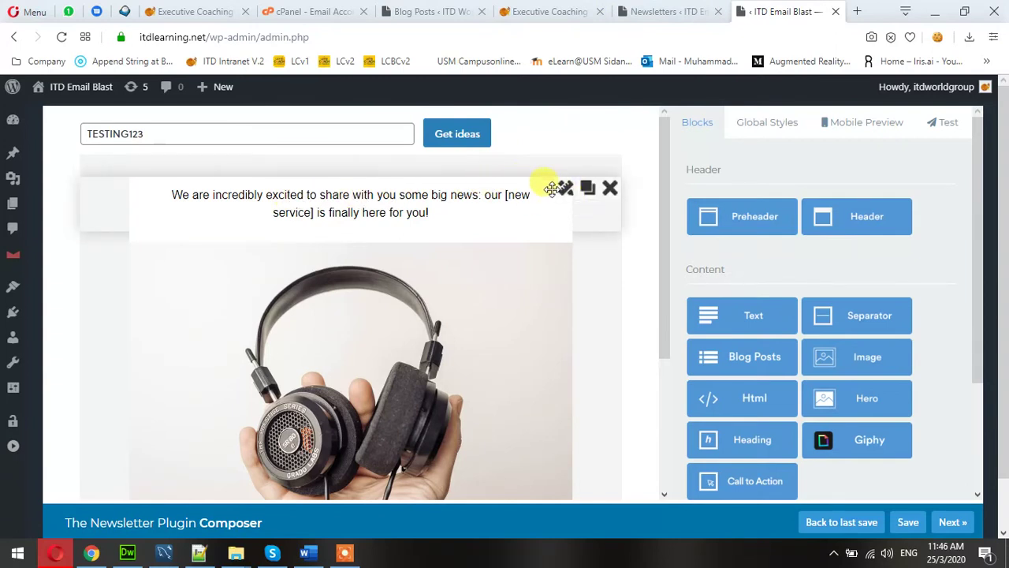
Replace the intro paragraph with 'Dear valued customer,' and apply the change.
left_click(564, 191)
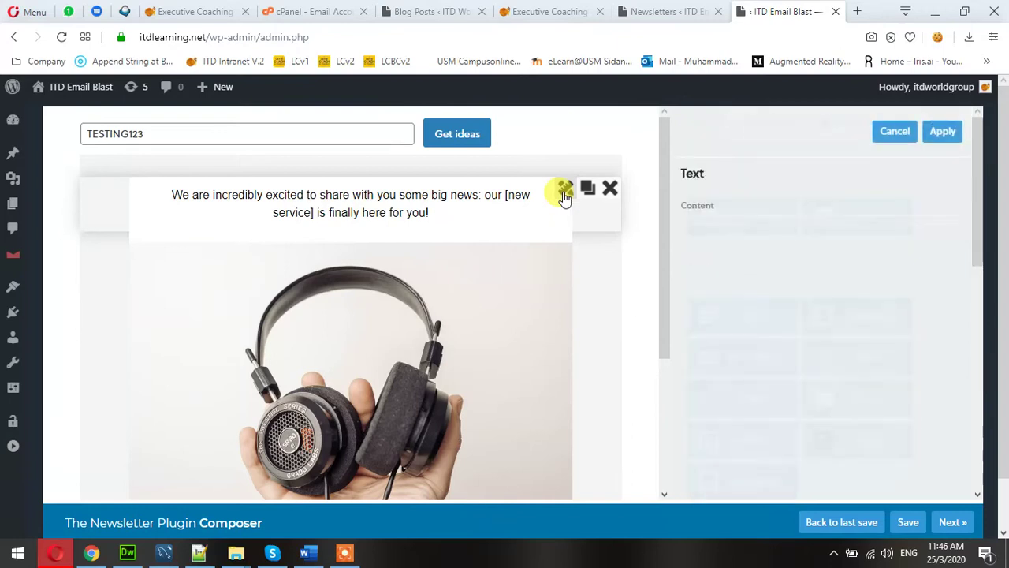
left_click(757, 368)
triple_click(755, 368)
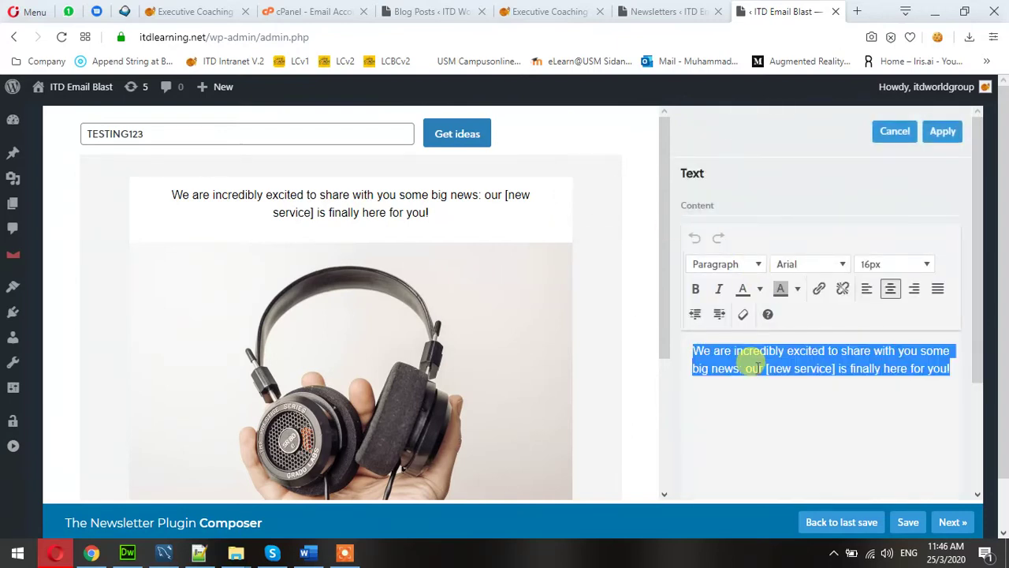
type("Dear ")
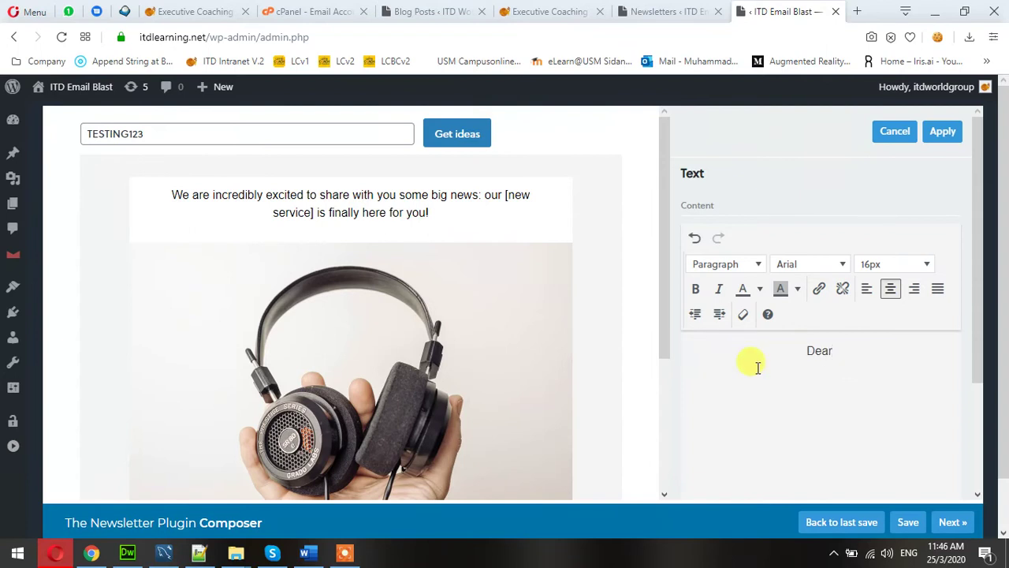
type("valued customer")
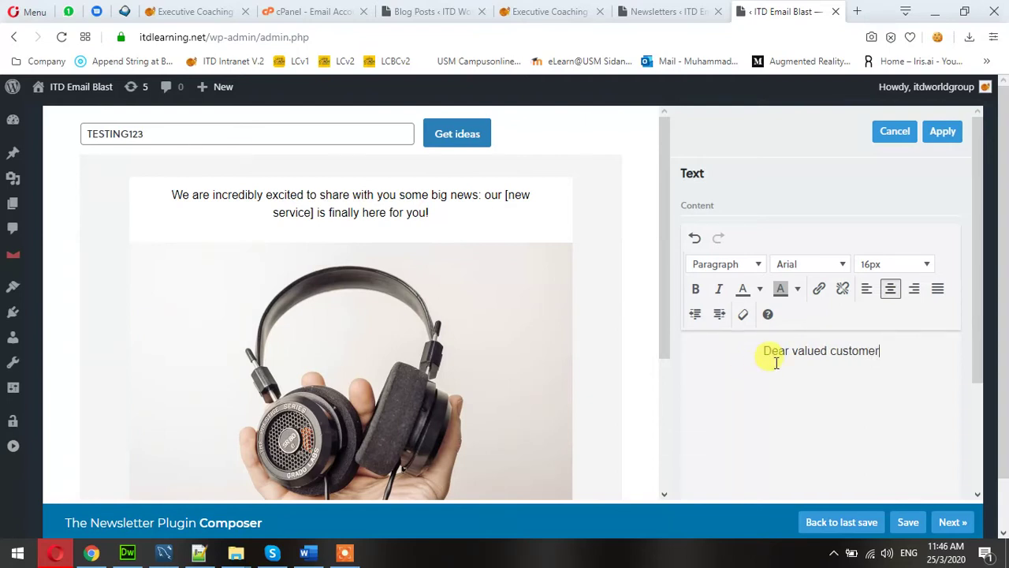
type(",")
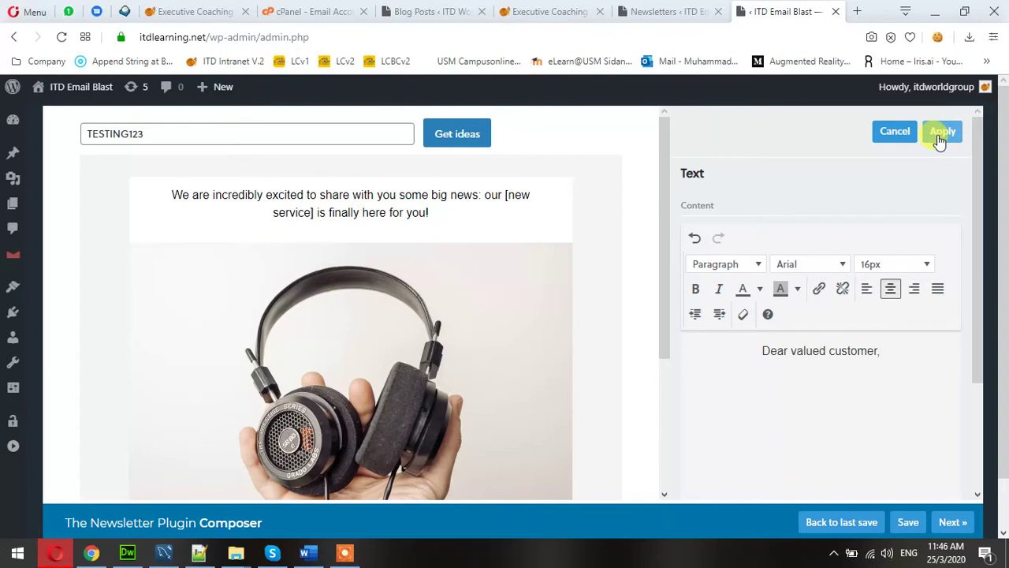
left_click(941, 134)
left_click_drag(822, 426, 348, 194)
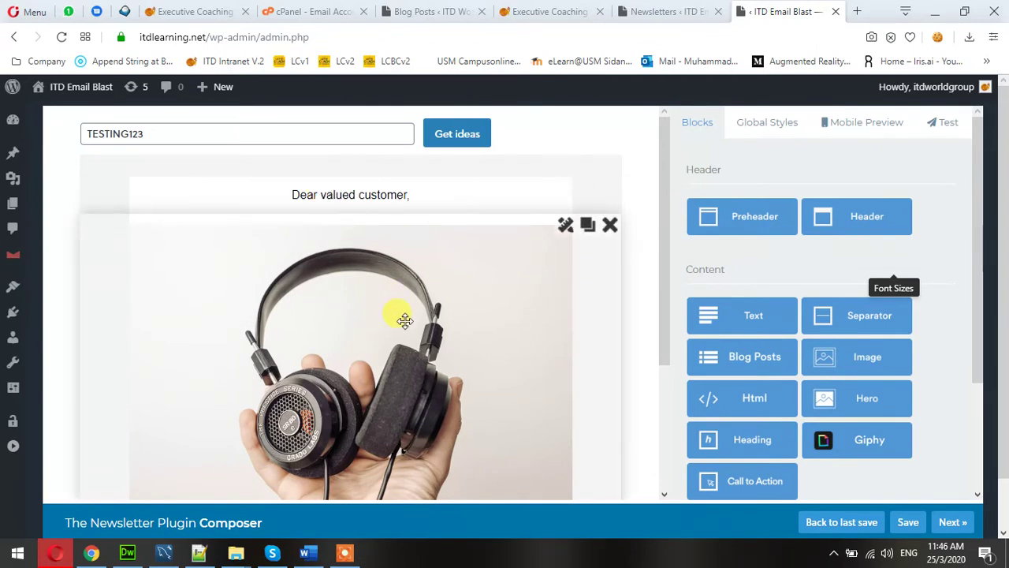
Duplicate the headphones image block so a second copy sits directly below it.
scroll(404, 320, "down", 3)
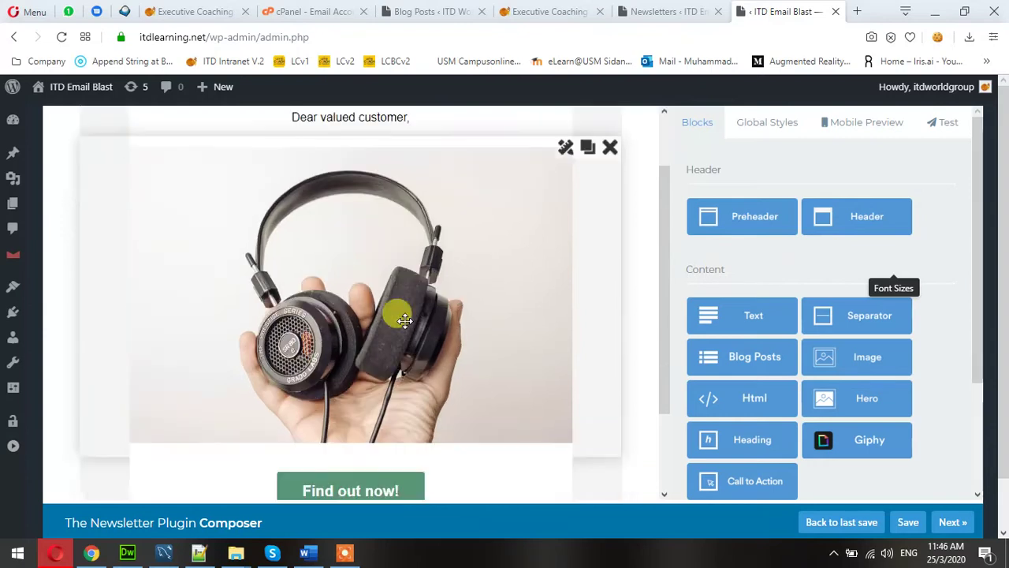
scroll(404, 320, "up", 1)
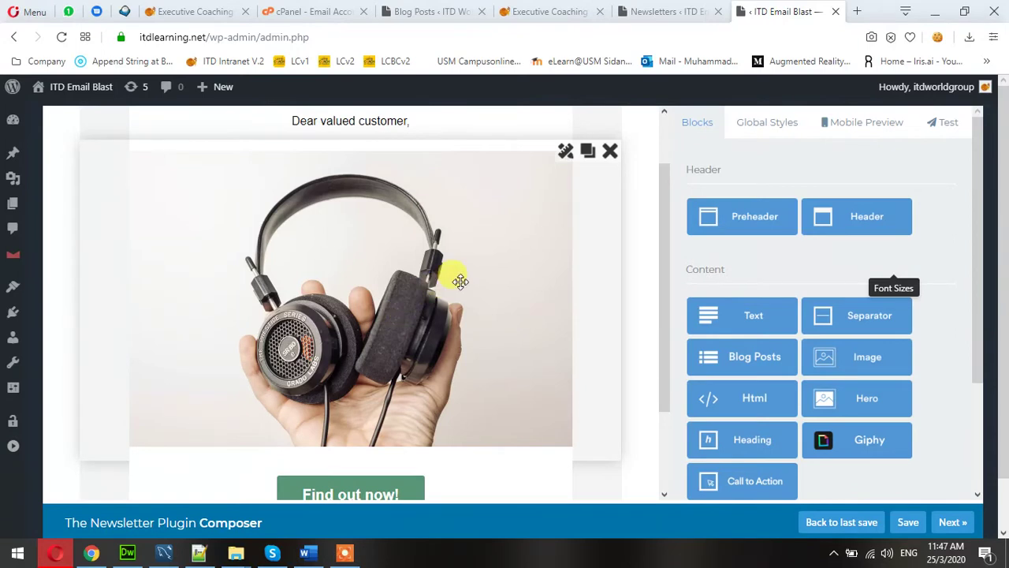
scroll(457, 275, "down", 1)
scroll(459, 278, "up", 1)
left_click(591, 157)
scroll(478, 291, "down", 4)
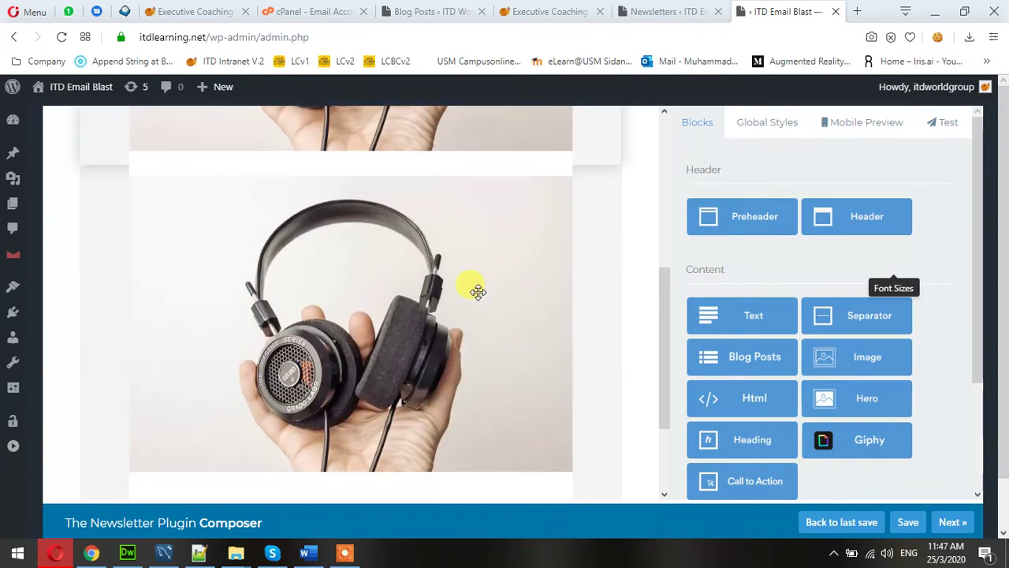
scroll(478, 292, "up", 3)
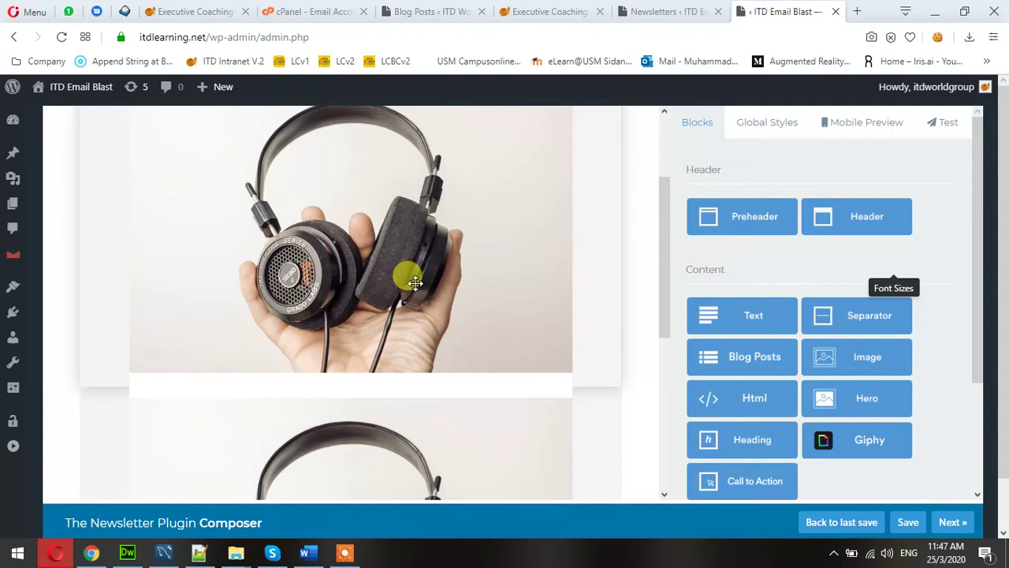
scroll(414, 283, "down", 2)
scroll(410, 378, "up", 3)
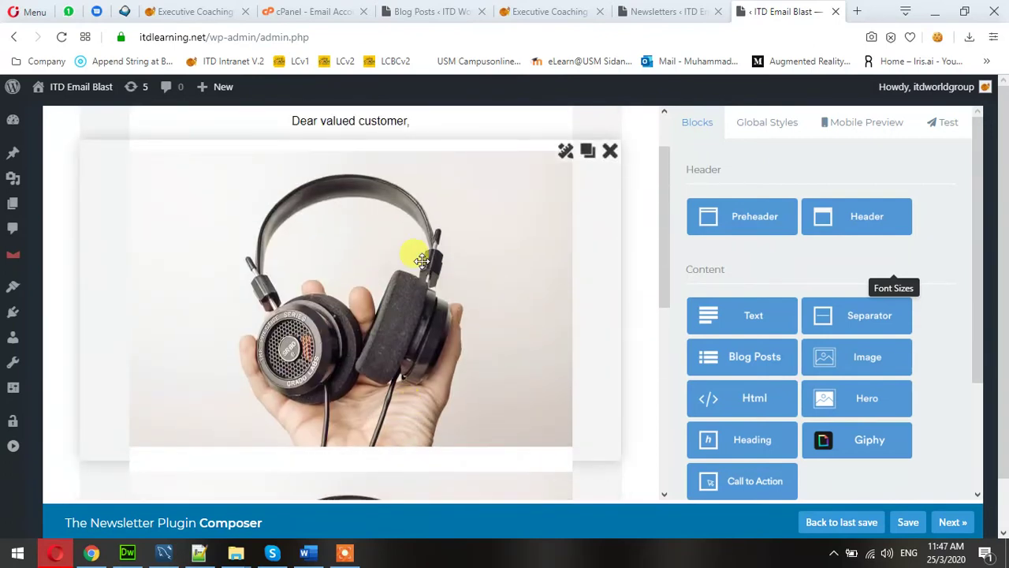
Upload 20200318_Eccmp-Promo-KLPGv2-top.jpg from the Desktop for the first image block.
left_click(564, 151)
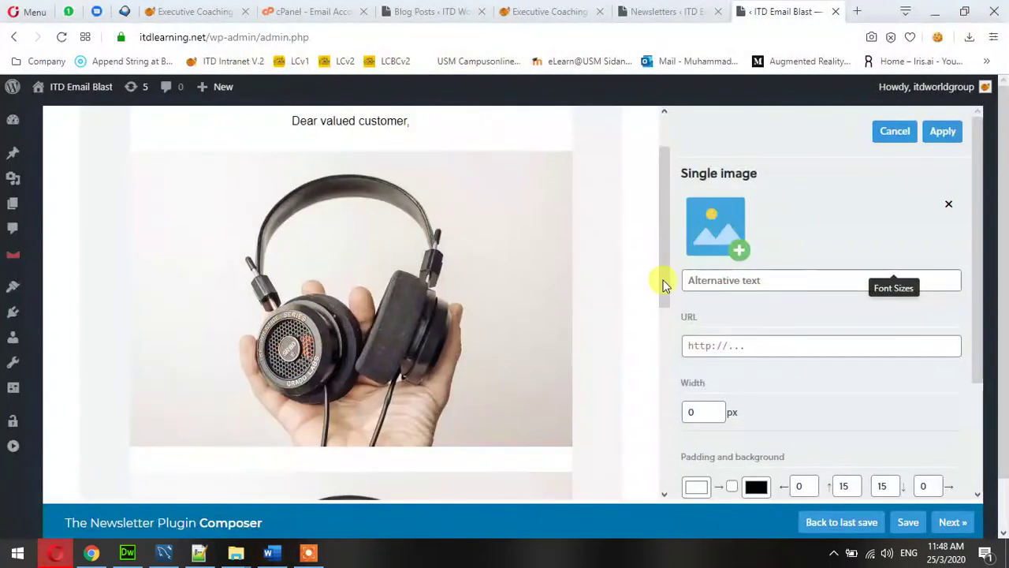
scroll(589, 295, "up", 1)
scroll(590, 294, "down", 1)
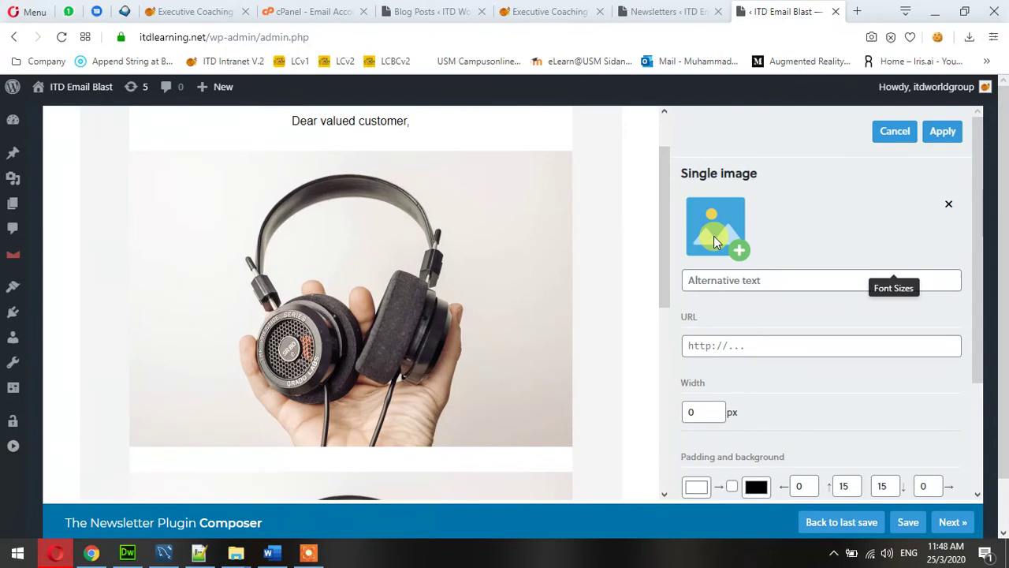
left_click(713, 236)
left_click(56, 151)
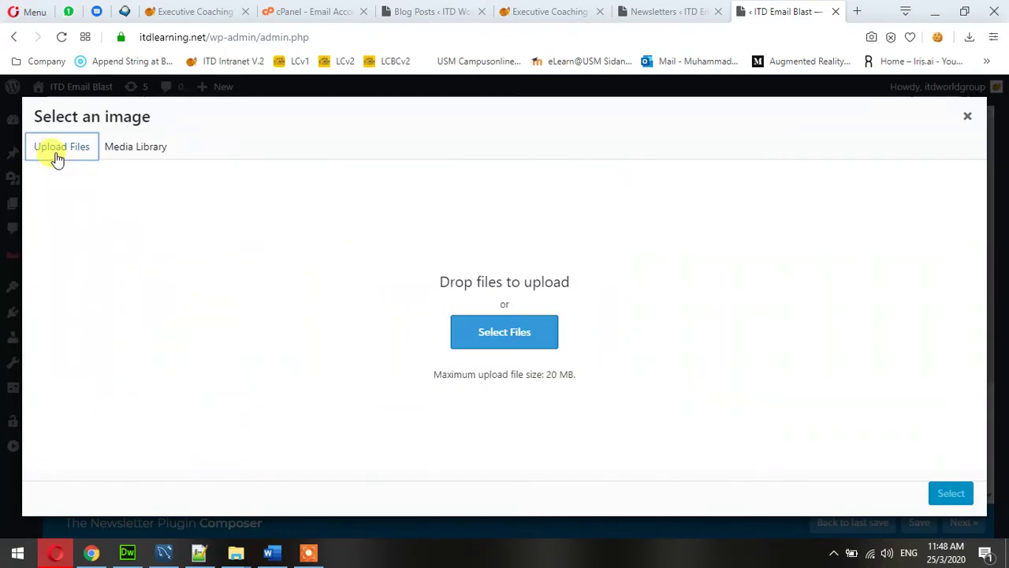
left_click(485, 327)
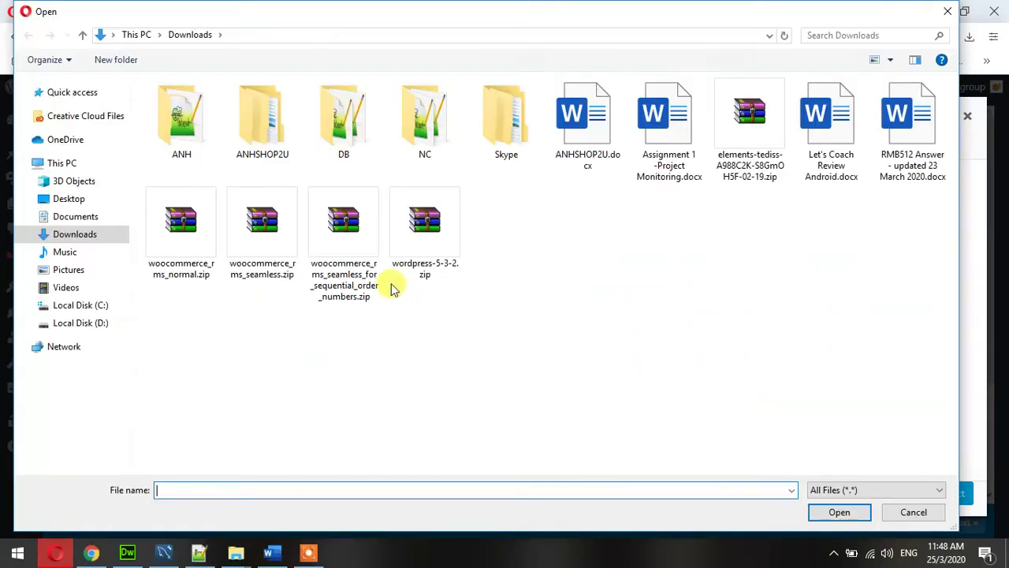
left_click(57, 197)
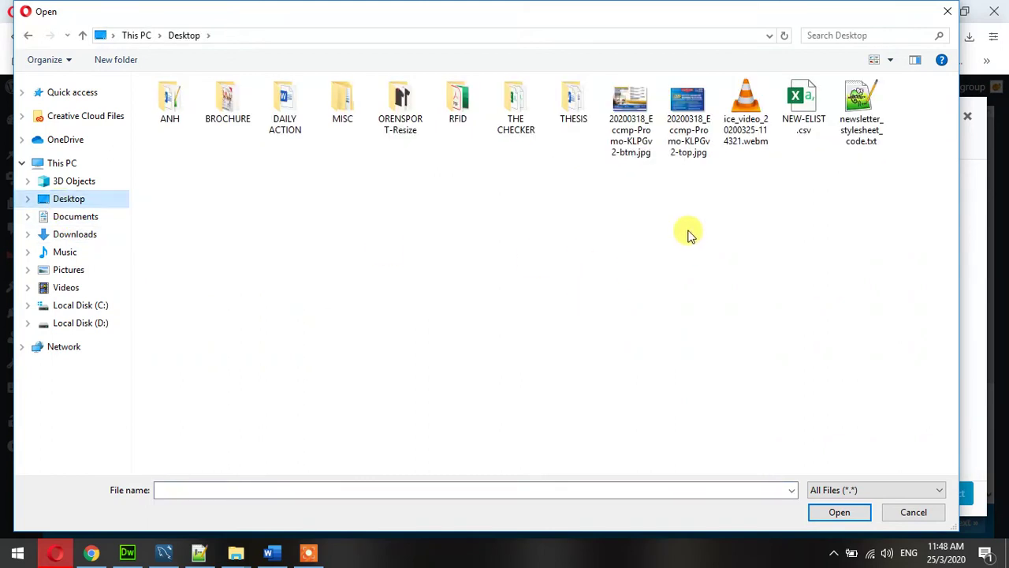
left_click(674, 106)
left_click(840, 513)
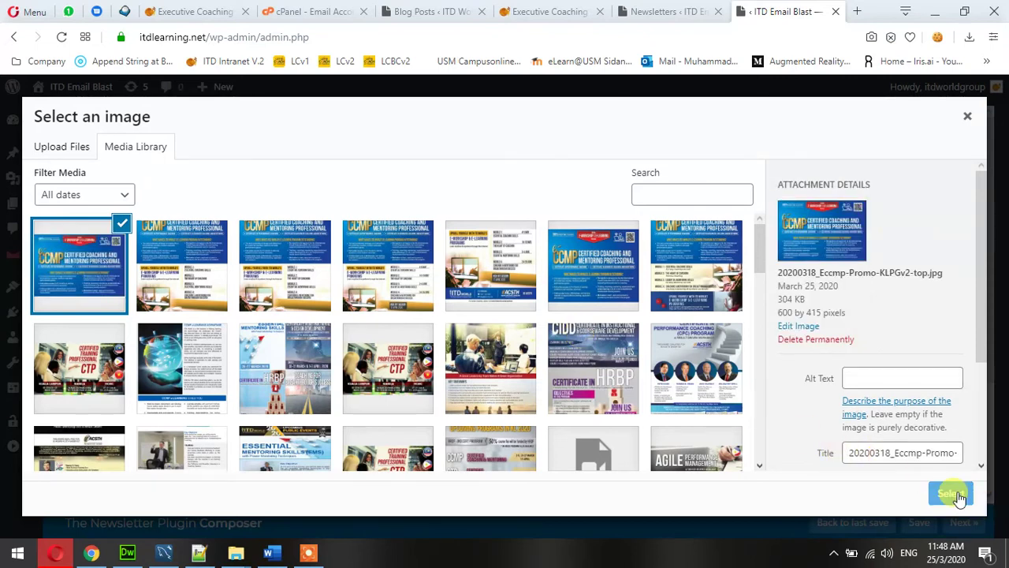
Insert the uploaded e-CCMP banner into the first image block.
left_click(954, 492)
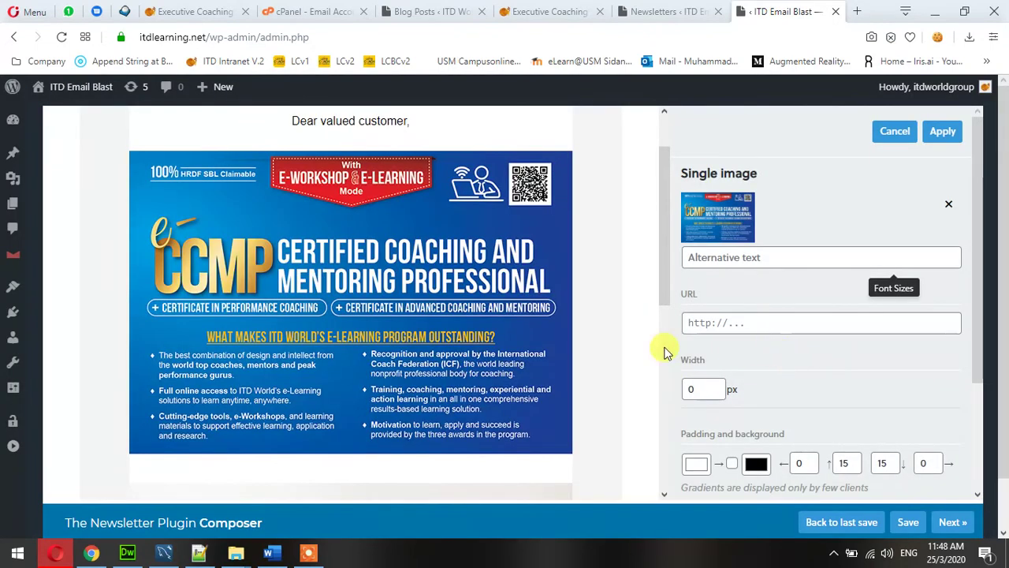
scroll(518, 354, "up", 1)
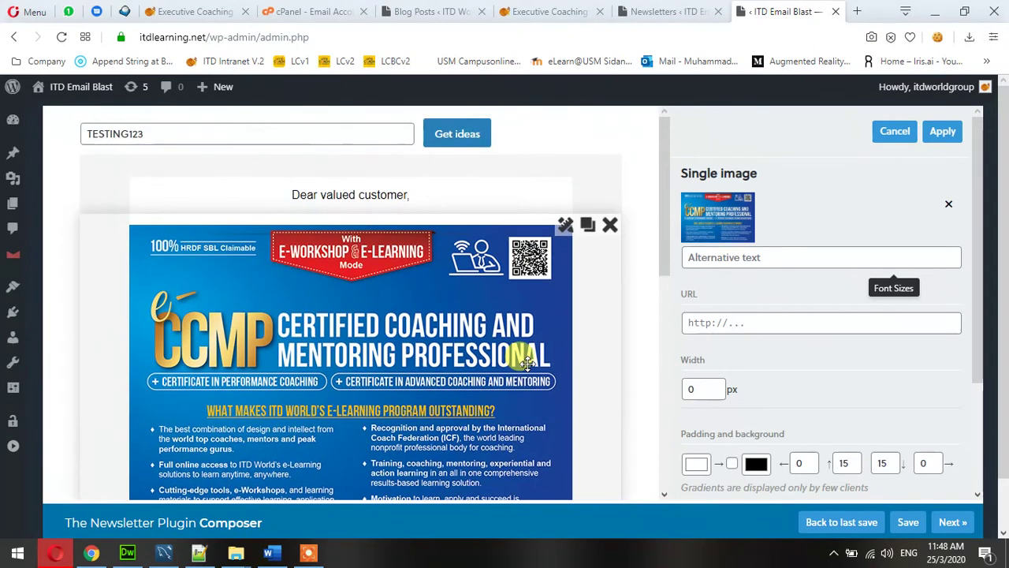
scroll(518, 354, "down", 1)
scroll(518, 354, "up", 1)
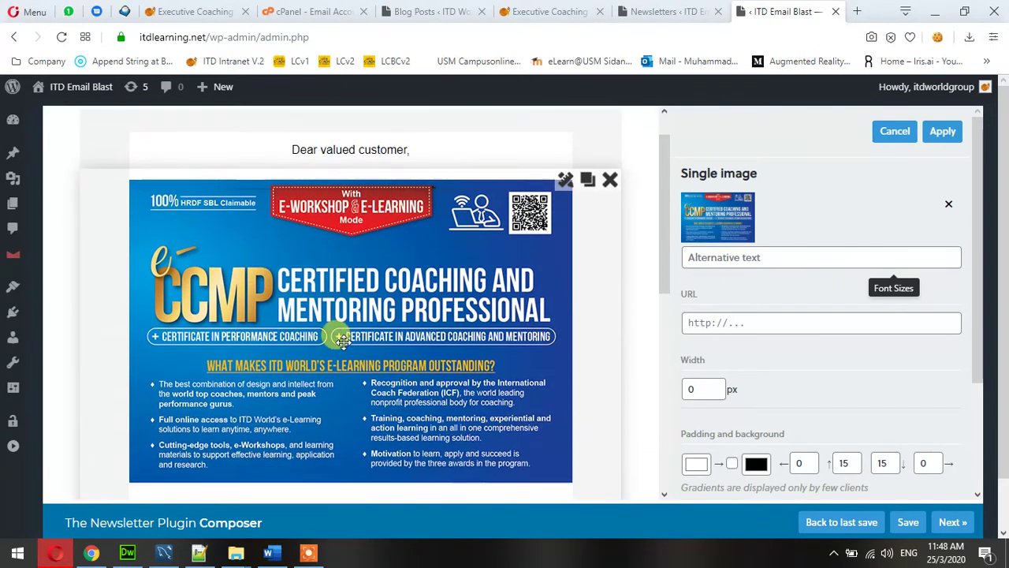
scroll(339, 331, "down", 5)
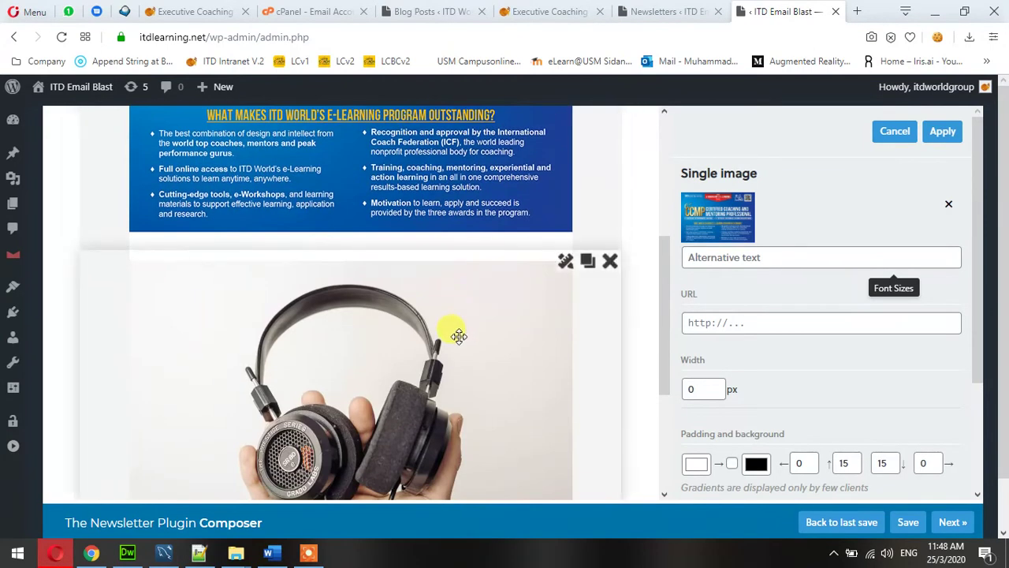
Apply the first banner, then upload 20200318_Eccmp-Promo-KLPGv2-btm.jpg for the second image block.
left_click(940, 134)
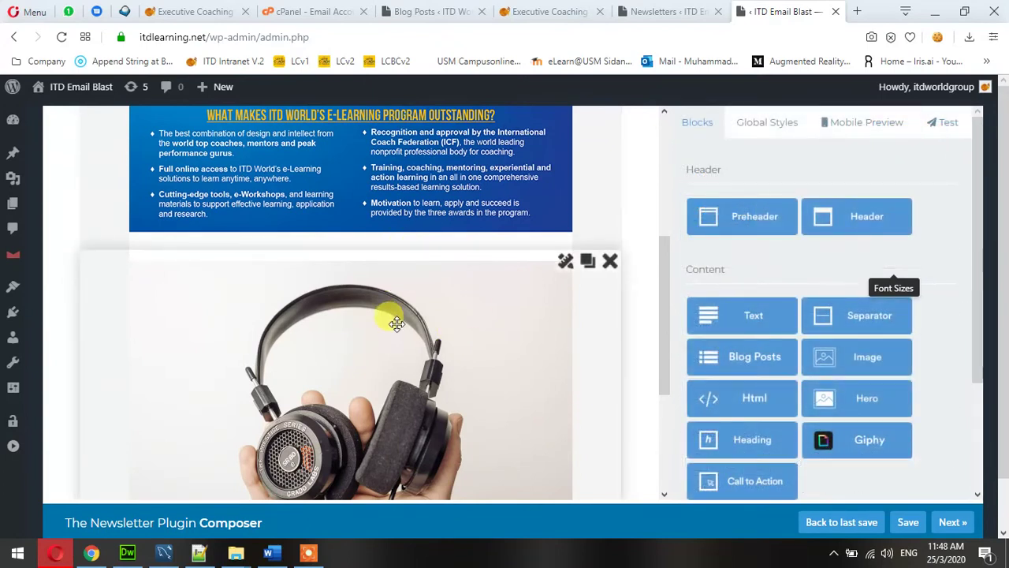
left_click(565, 264)
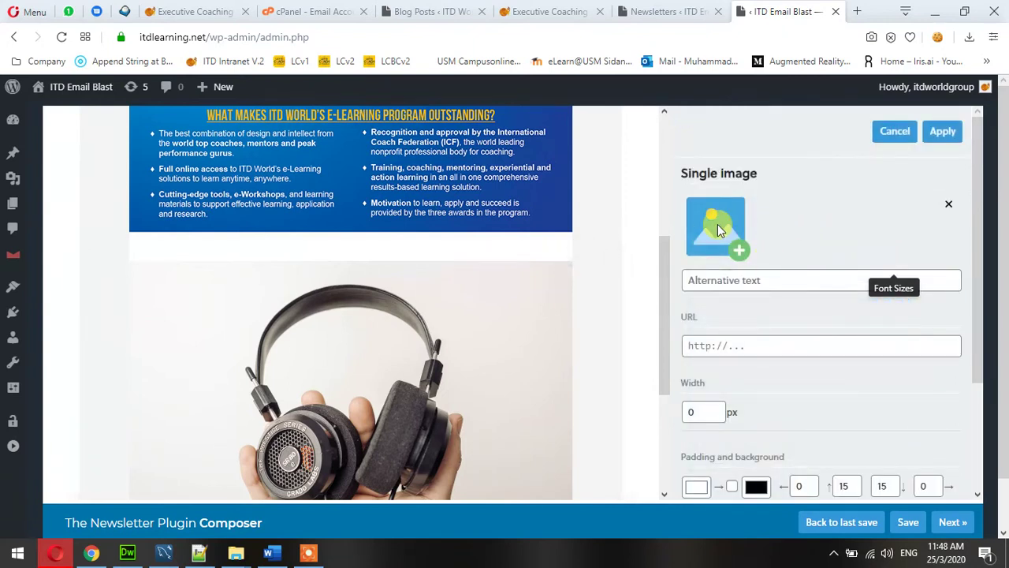
left_click(719, 225)
left_click(79, 144)
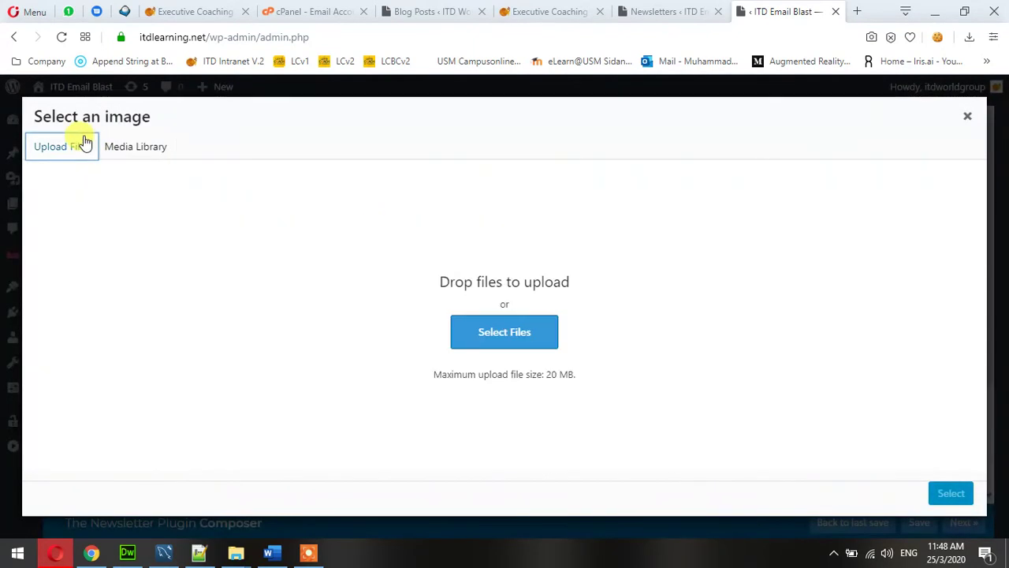
left_click(497, 350)
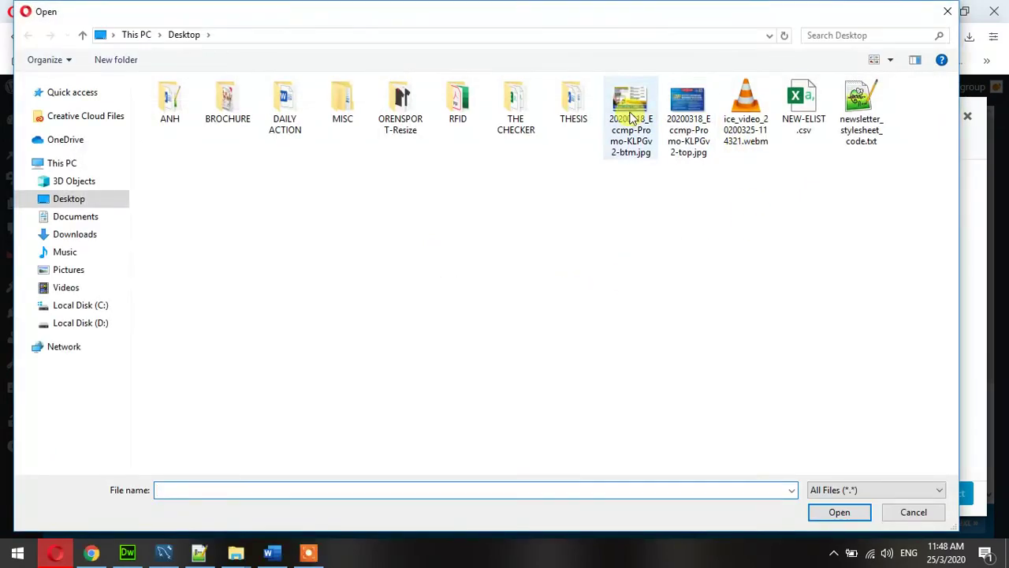
left_click(631, 117)
left_click(839, 512)
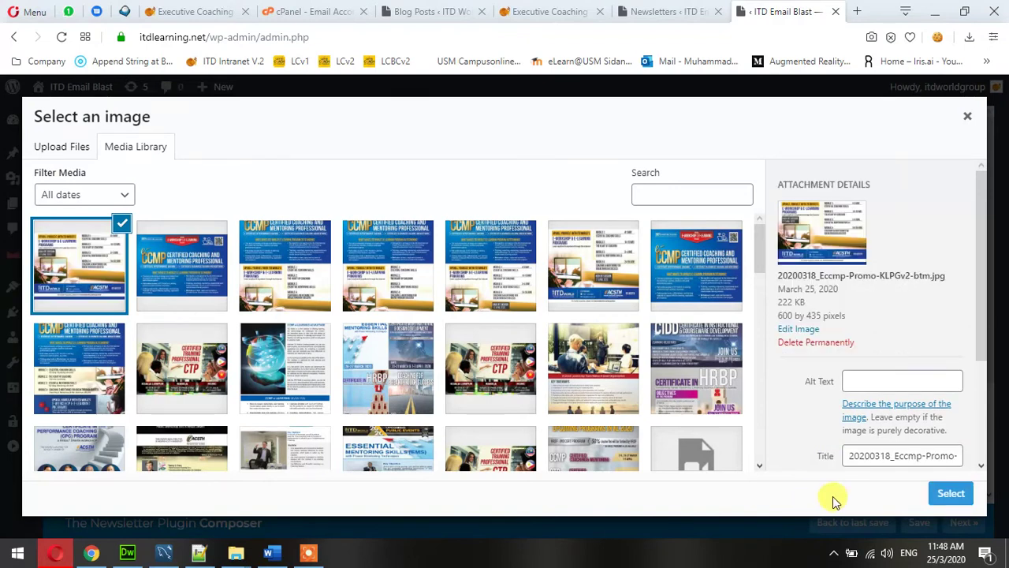
Insert the uploaded e-workshop module schedule banner into the second image block.
left_click(949, 492)
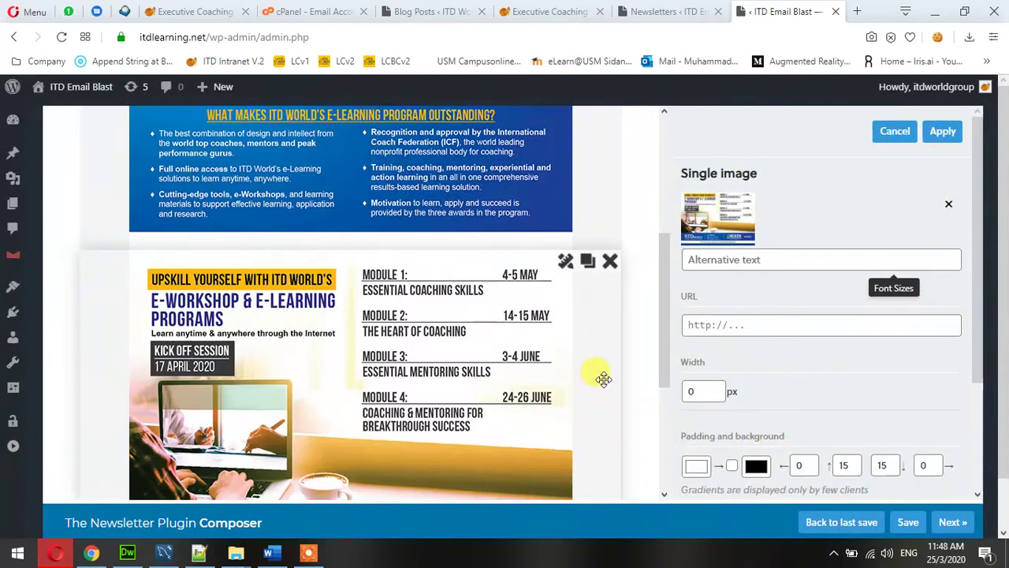
scroll(651, 321, "up", 4)
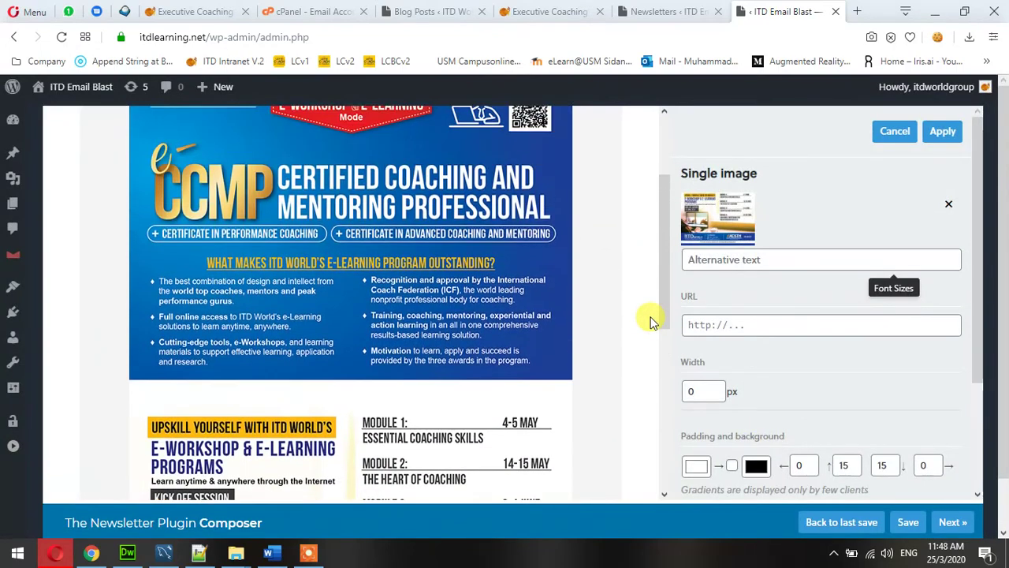
scroll(651, 322, "down", 3)
scroll(654, 319, "down", 5)
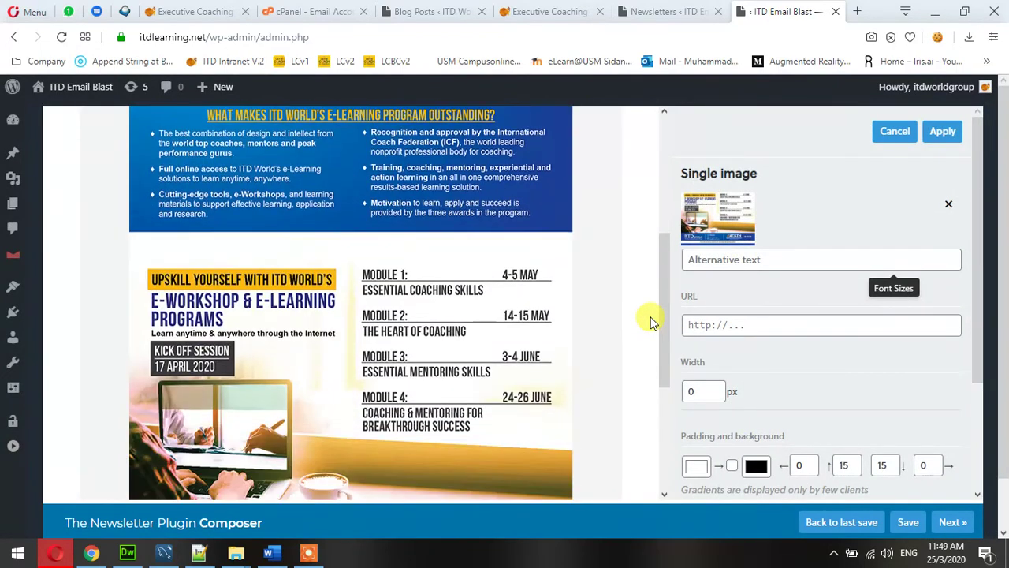
scroll(653, 320, "up", 5)
scroll(326, 221, "down", 2)
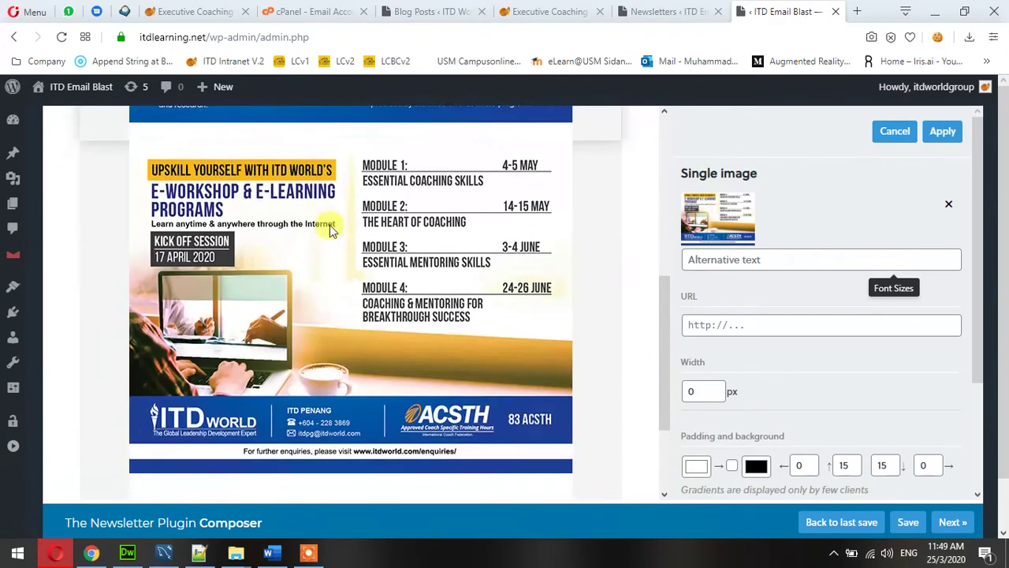
scroll(407, 292, "down", 2)
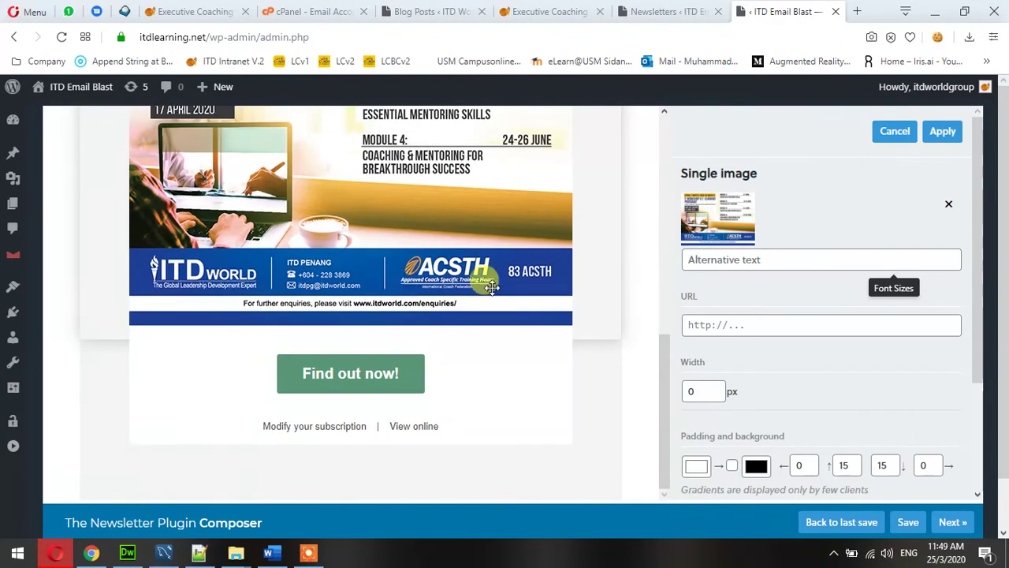
scroll(656, 320, "up", 3)
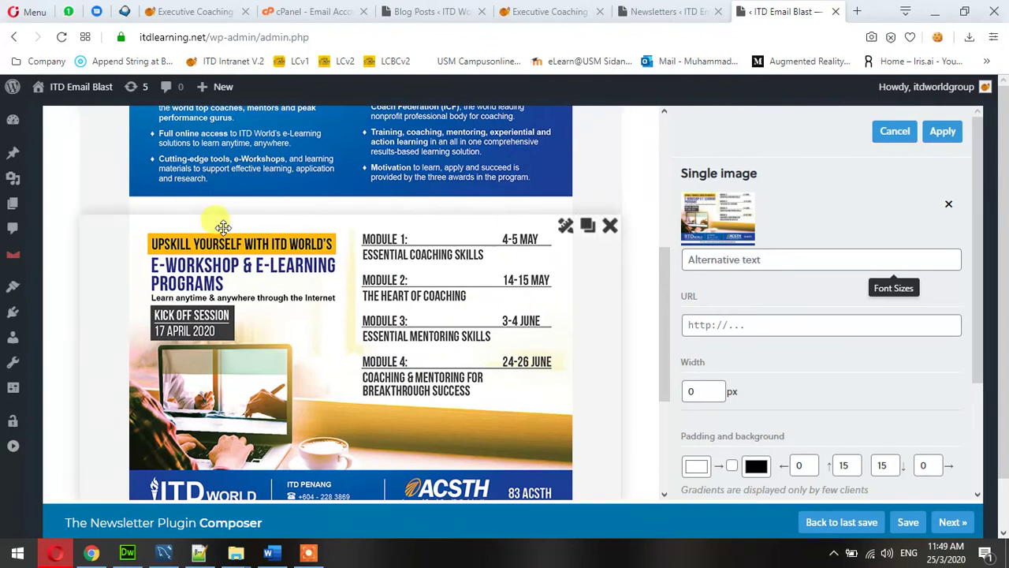
Apply the second banner, then review and re-apply the CCMP banner block's padding settings.
left_click(943, 131)
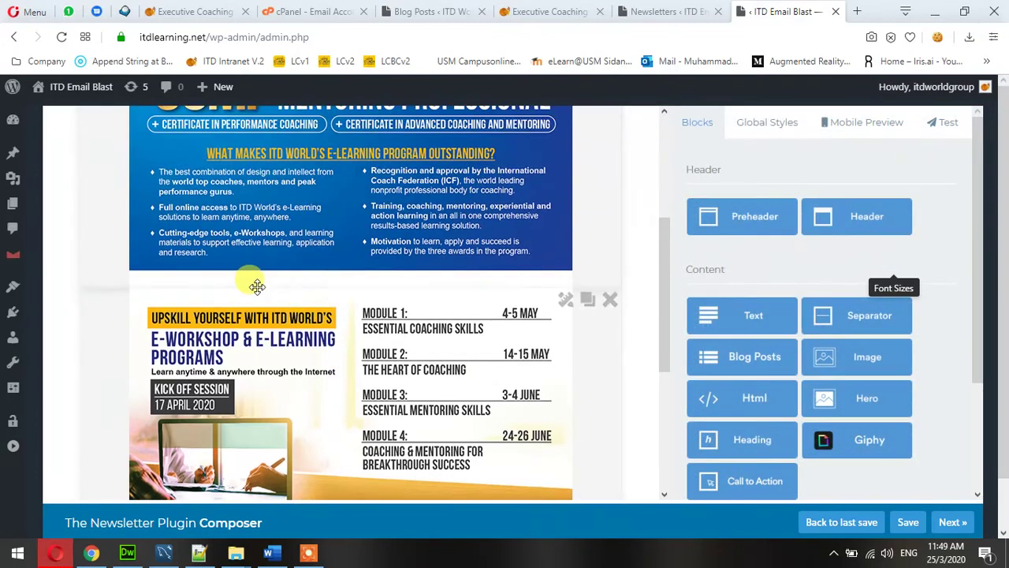
scroll(282, 211, "up", 3)
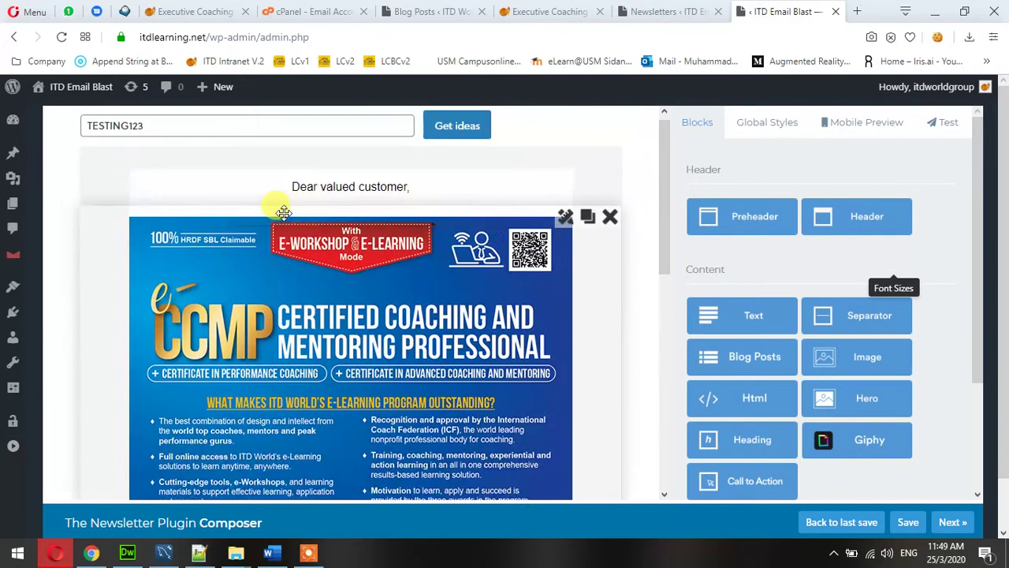
left_click(564, 234)
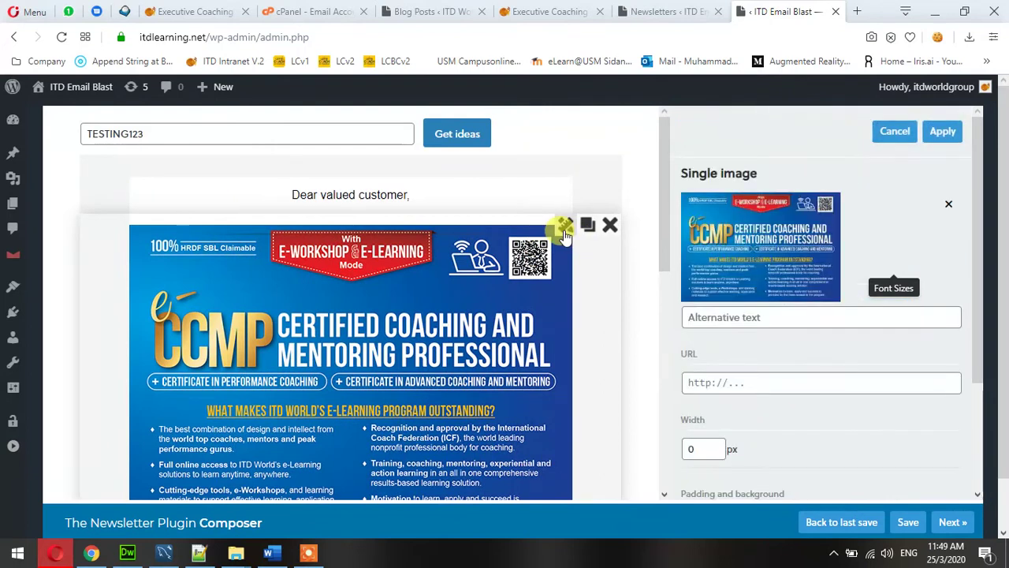
scroll(889, 333, "down", 3)
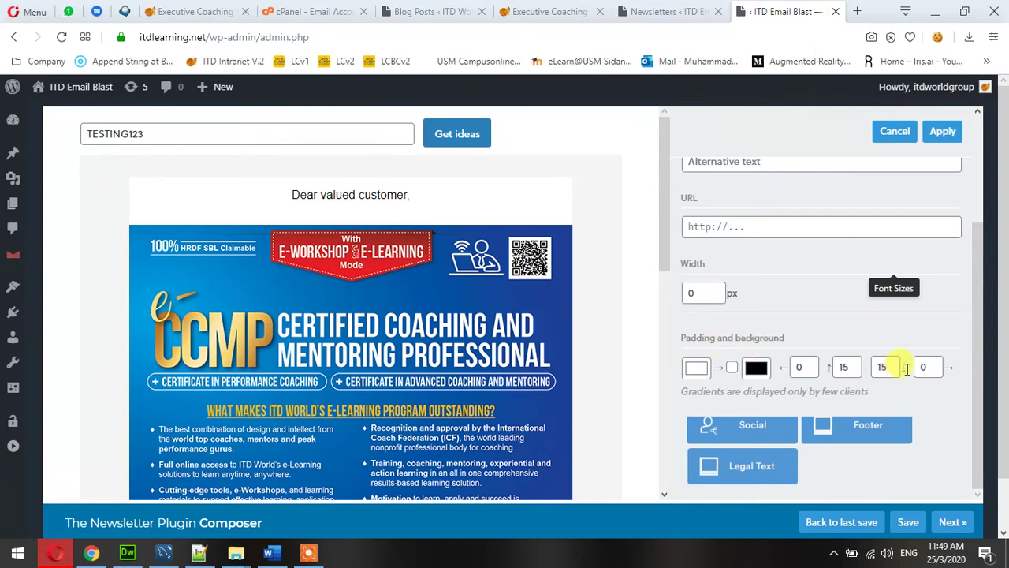
double_click(903, 367)
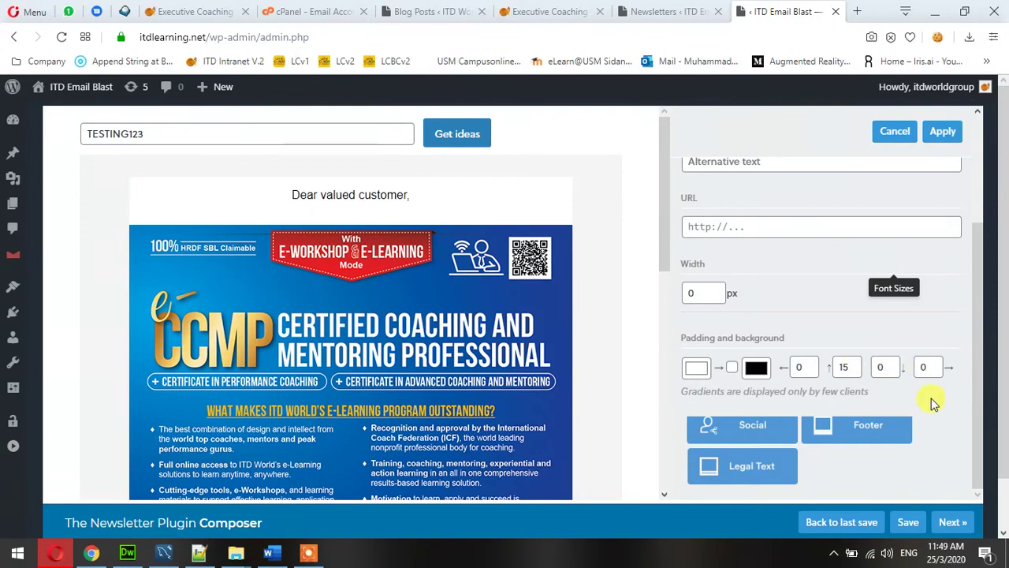
left_click(943, 134)
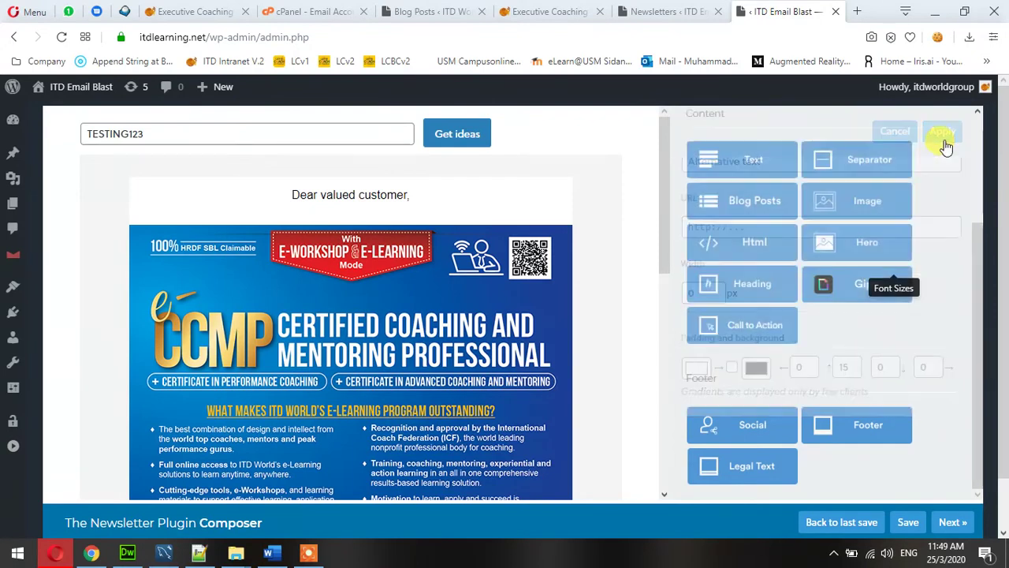
Set the module schedule image's top padding to 0 so it sits flush under the banner.
scroll(530, 295, "down", 5)
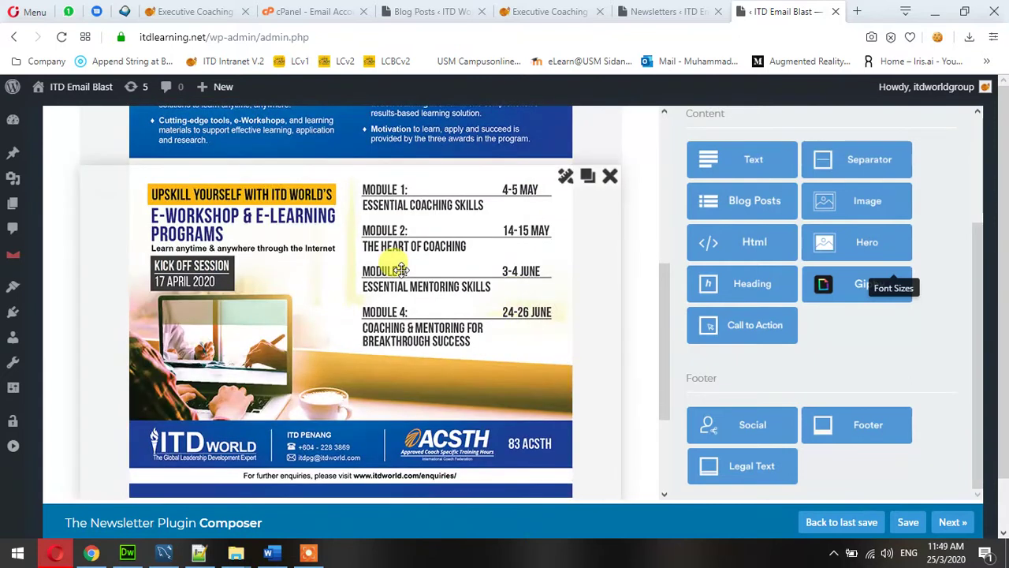
left_click(564, 176)
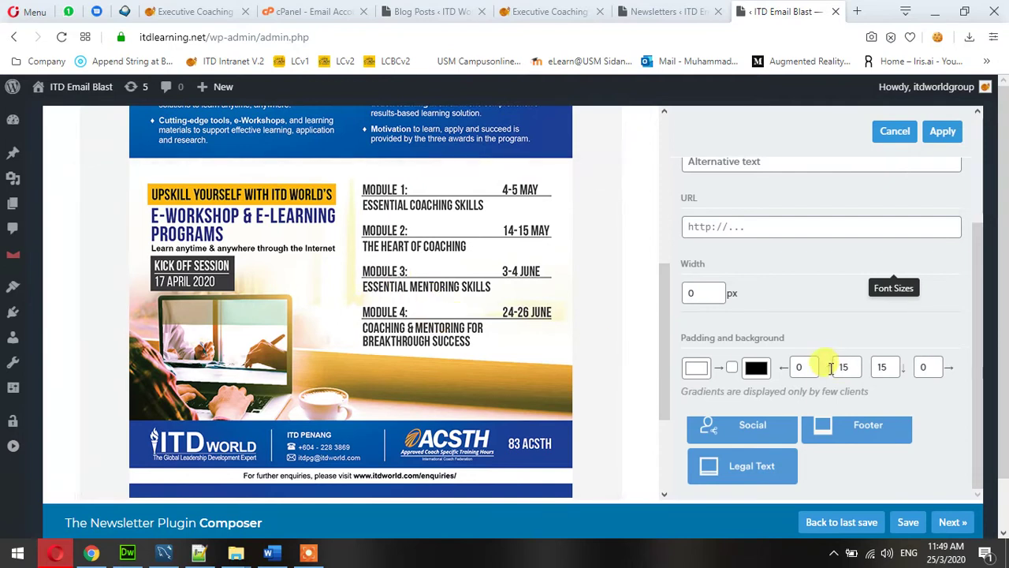
double_click(837, 367)
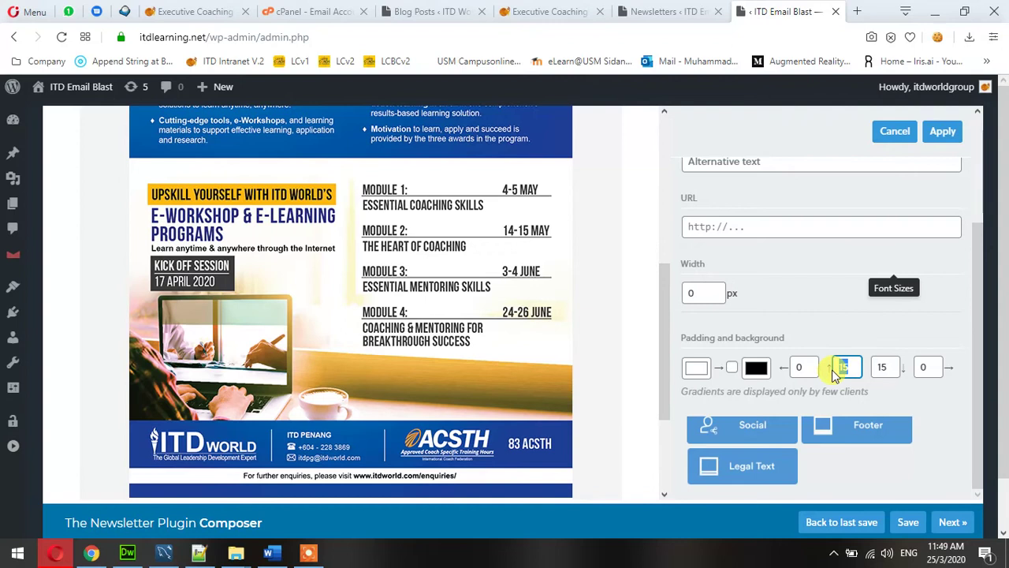
type("0")
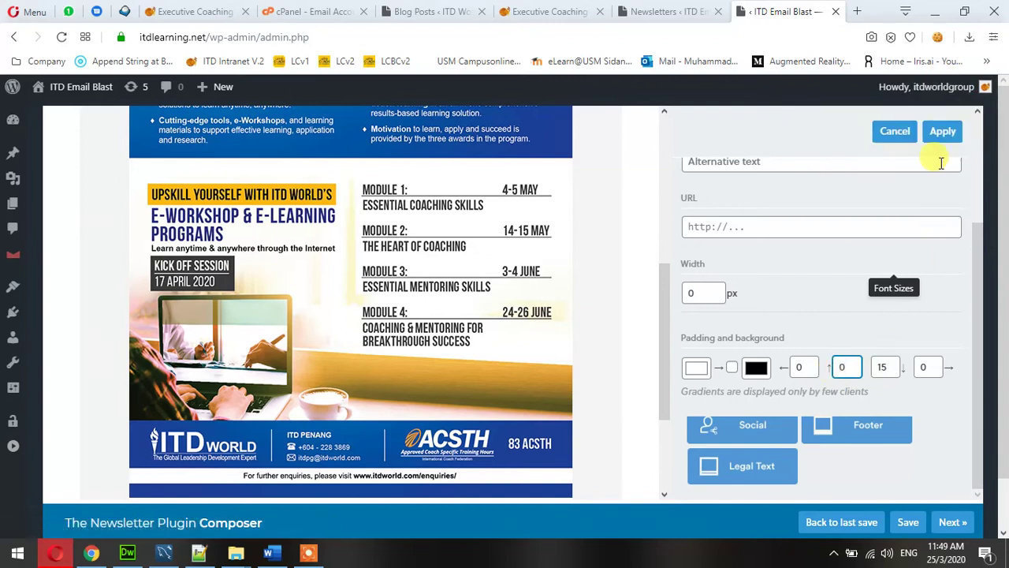
left_click(942, 135)
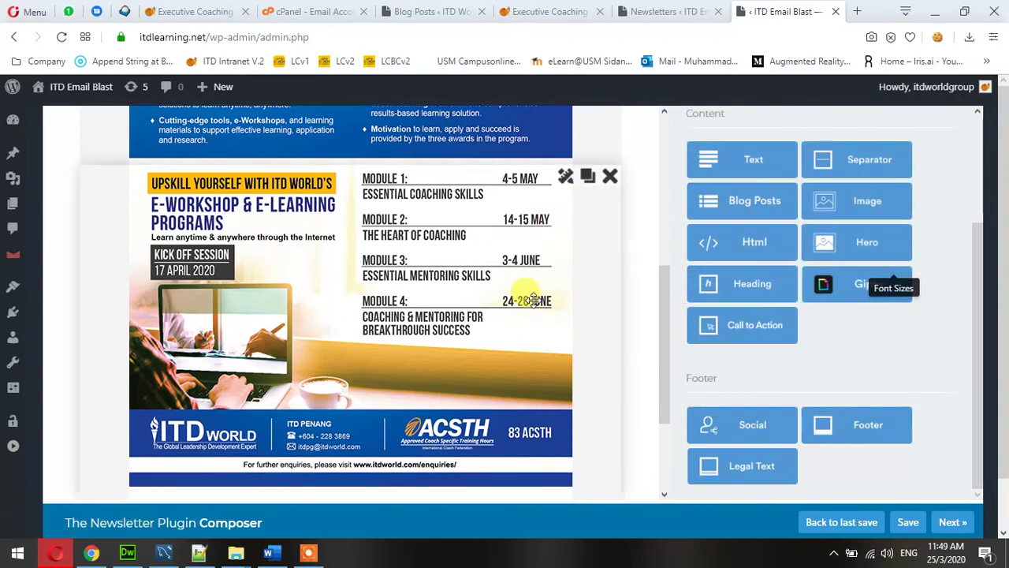
scroll(396, 313, "up", 2)
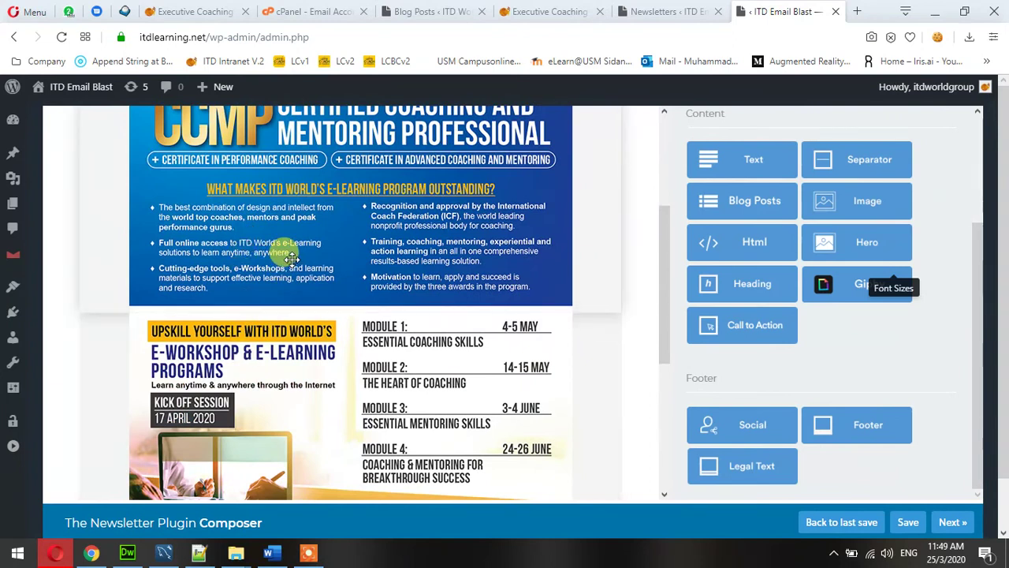
Clone the 'Dear valued customer,' greeting block and place the copy below the Find out now! button.
left_click_drag(667, 278, 661, 410)
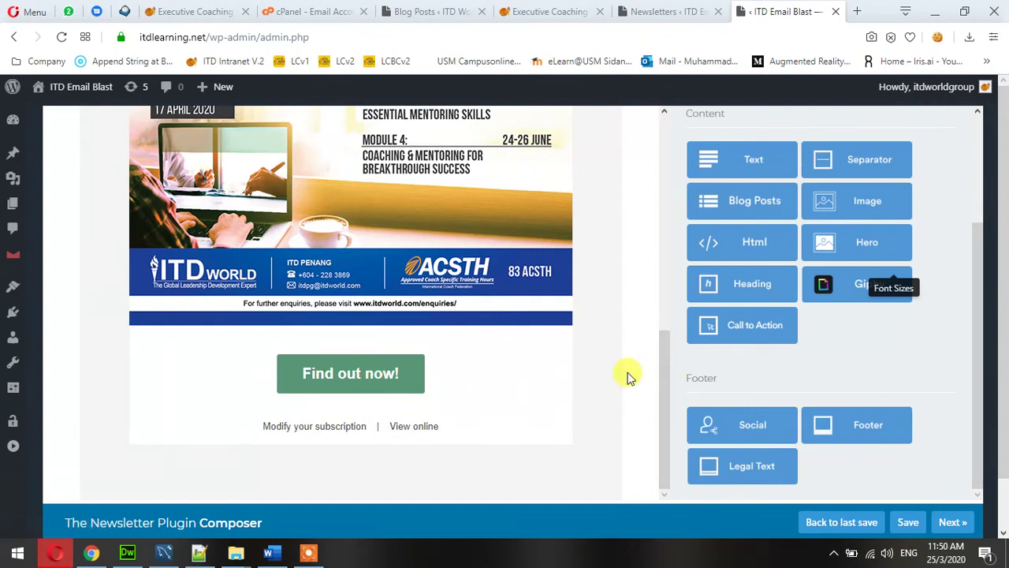
scroll(464, 341, "up", 1)
scroll(464, 341, "up", 10)
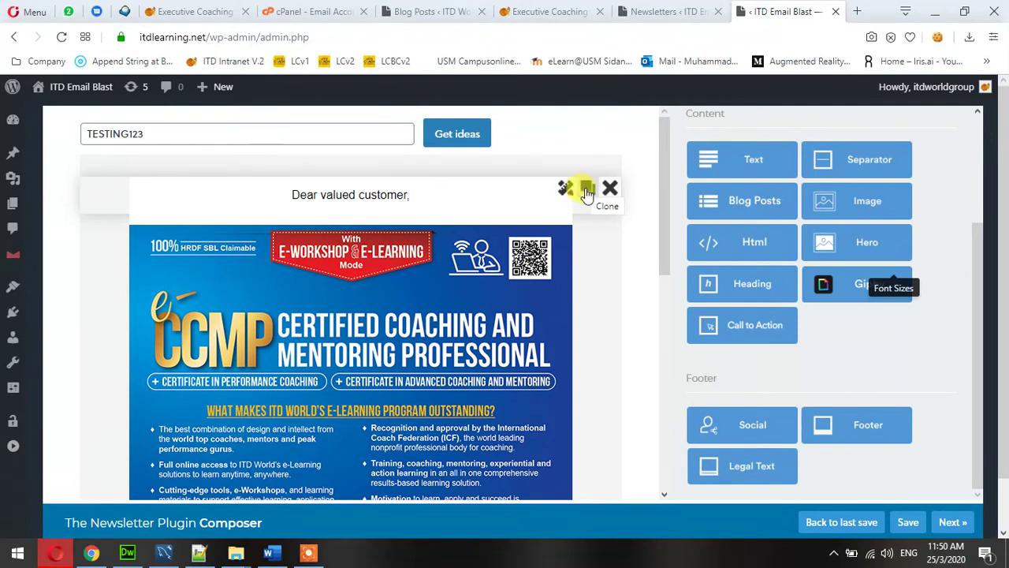
left_click(587, 193)
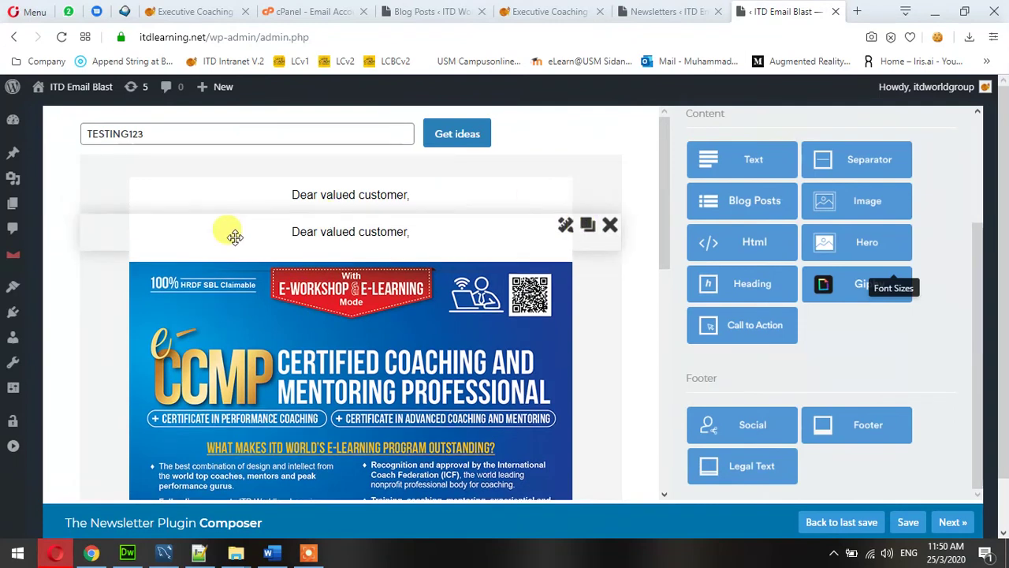
mouse_move(229, 231)
left_mouse_down()
mouse_move(227, 386)
mouse_move(243, 418)
mouse_move(255, 419)
mouse_move(269, 361)
mouse_move(279, 423)
mouse_move(284, 326)
mouse_move(270, 450)
mouse_move(268, 275)
mouse_move(268, 354)
mouse_move(263, 325)
left_mouse_up()
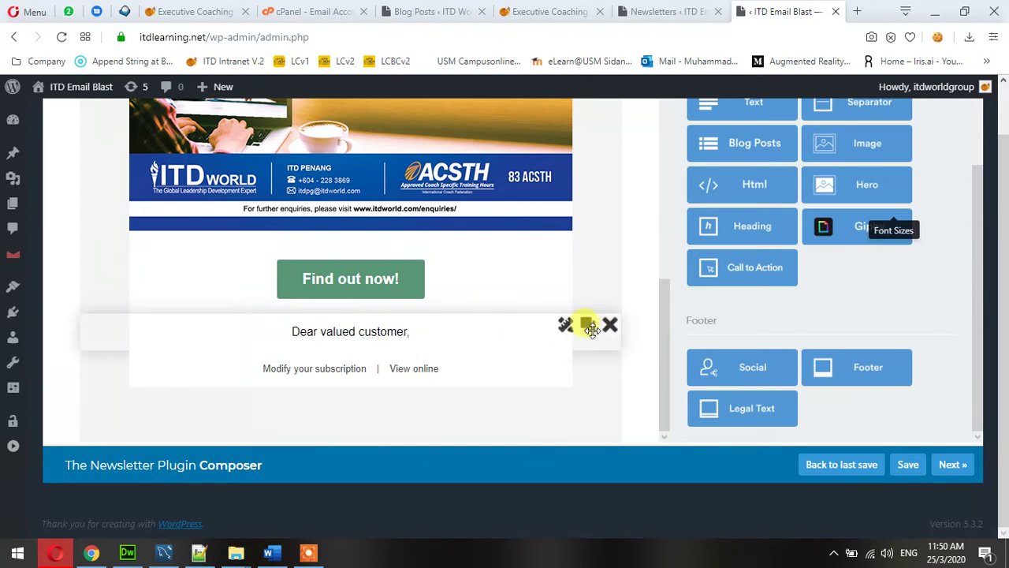
Replace the copied greeting's text with 'Regards, ITD KL, Tel...., Email. ....' and apply it.
left_click(565, 326)
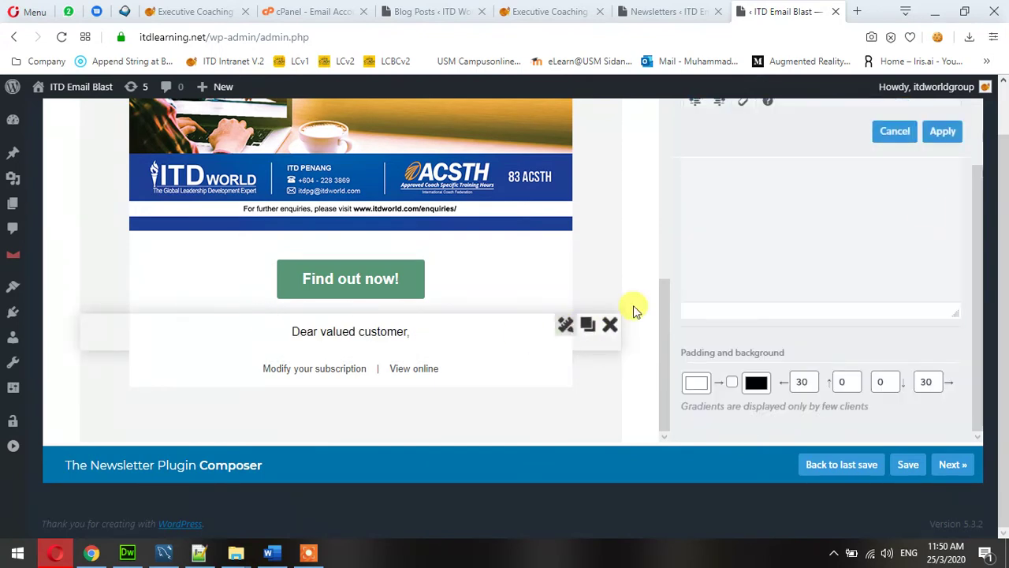
triple_click(842, 298)
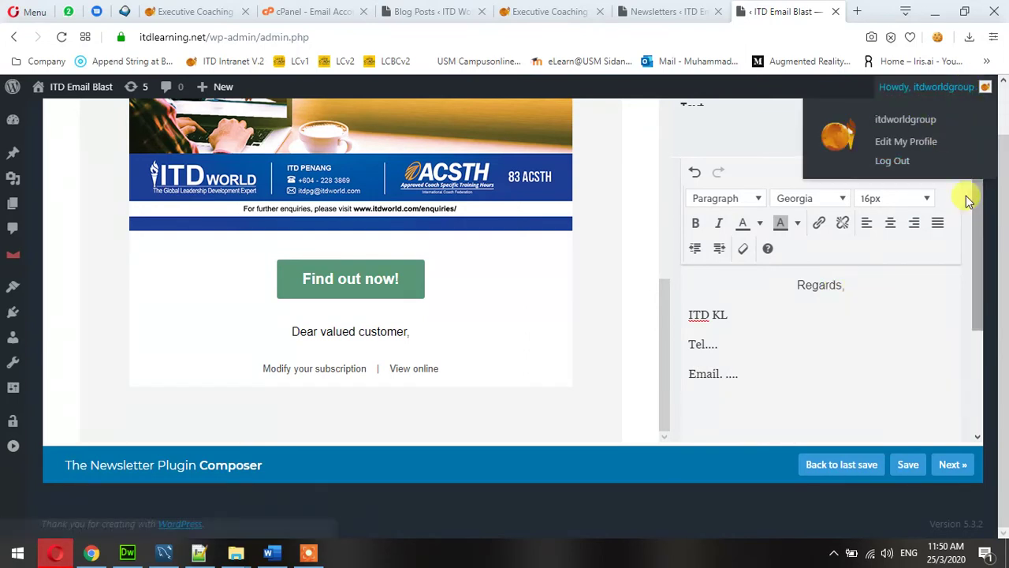
left_click(950, 133)
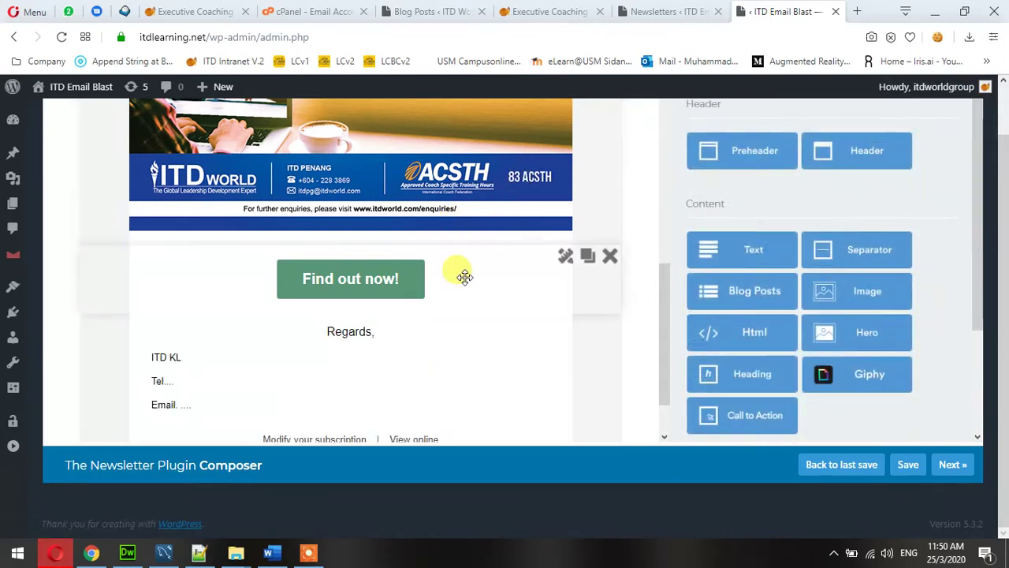
Left-align all the text in the 'Regards,' sign-off block and apply the change.
scroll(489, 284, "down", 1)
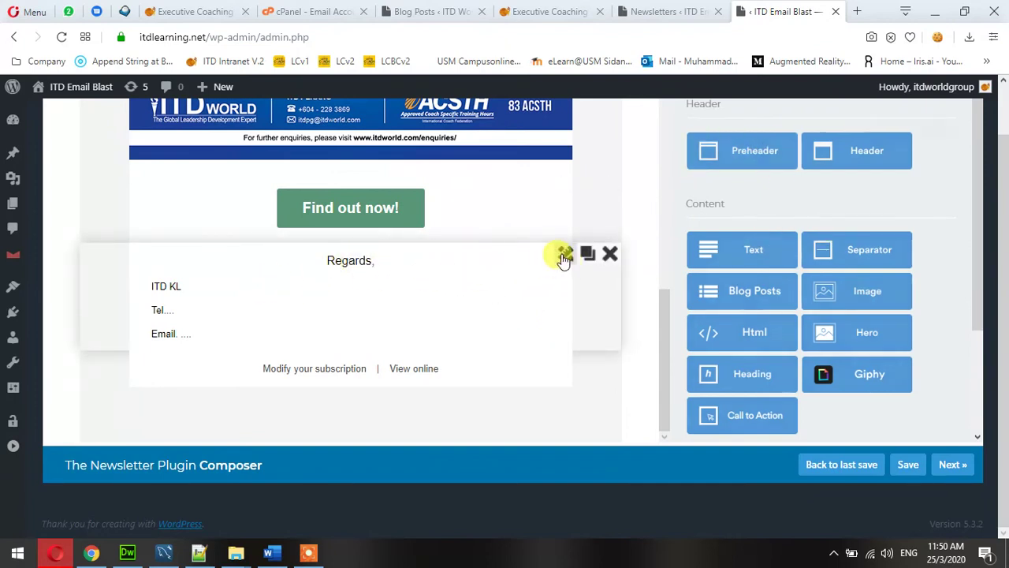
left_click(564, 254)
left_click(772, 360)
key("ctrl+a")
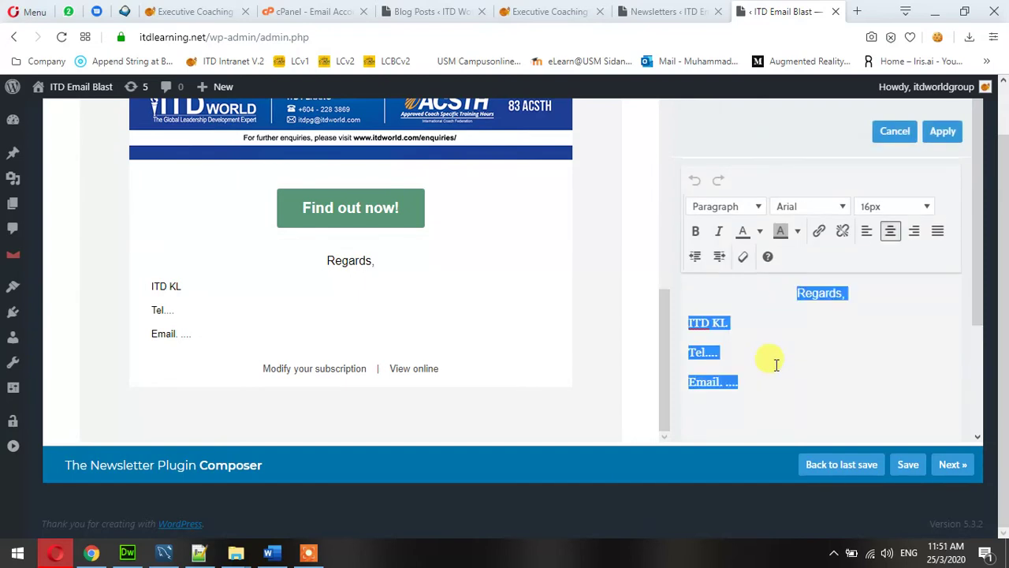
left_click(865, 231)
left_click(779, 339)
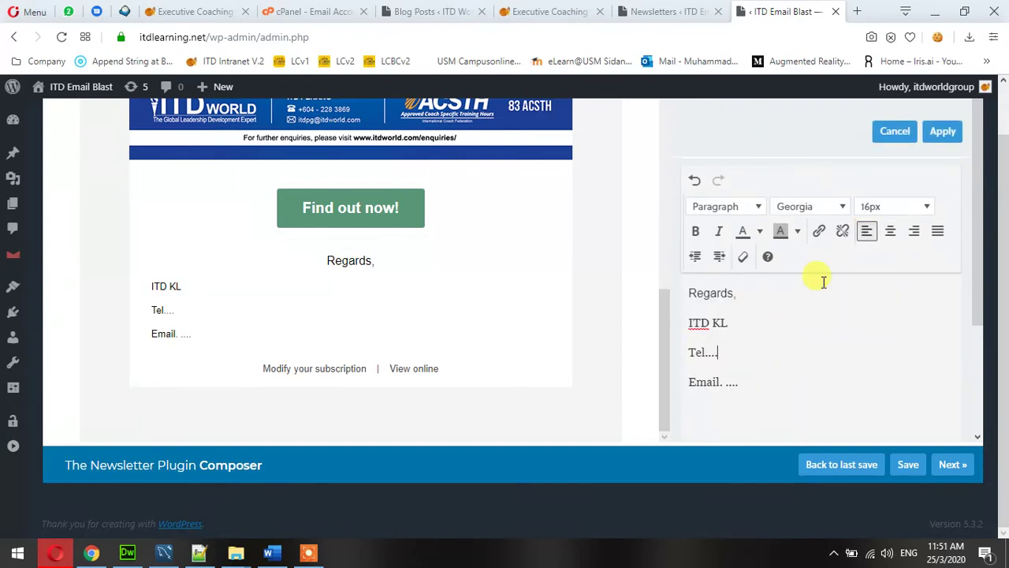
left_click(941, 136)
Left-align the 'Dear valued customer,' line in the top greeting block and apply it.
mouse_move(210, 271)
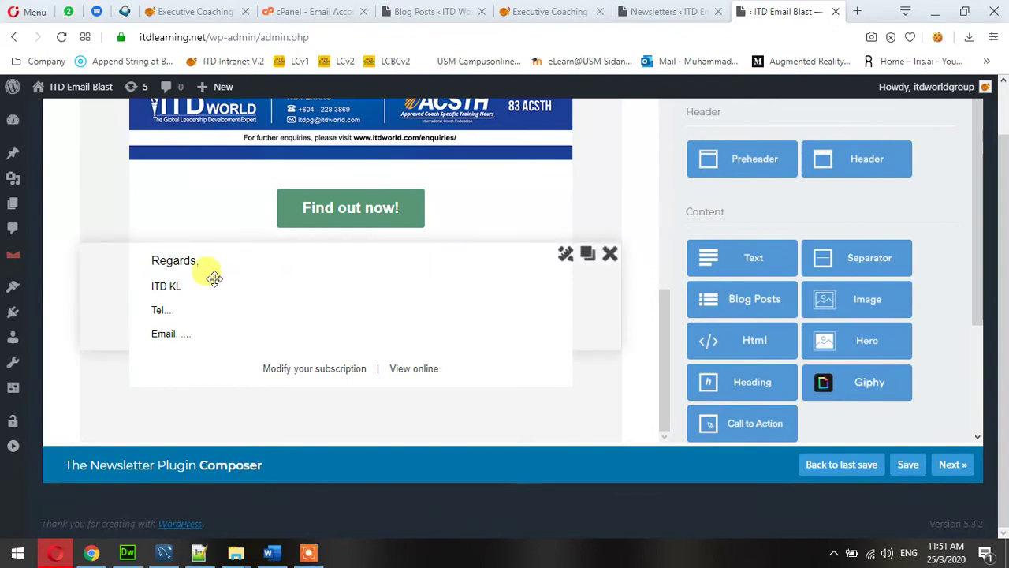
scroll(203, 325, "up", 10)
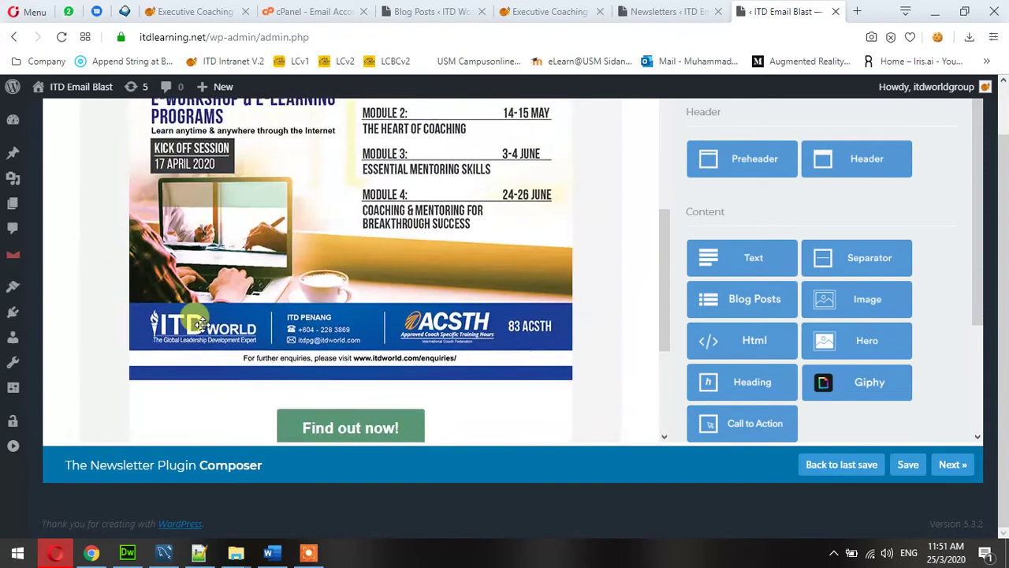
mouse_move(363, 140)
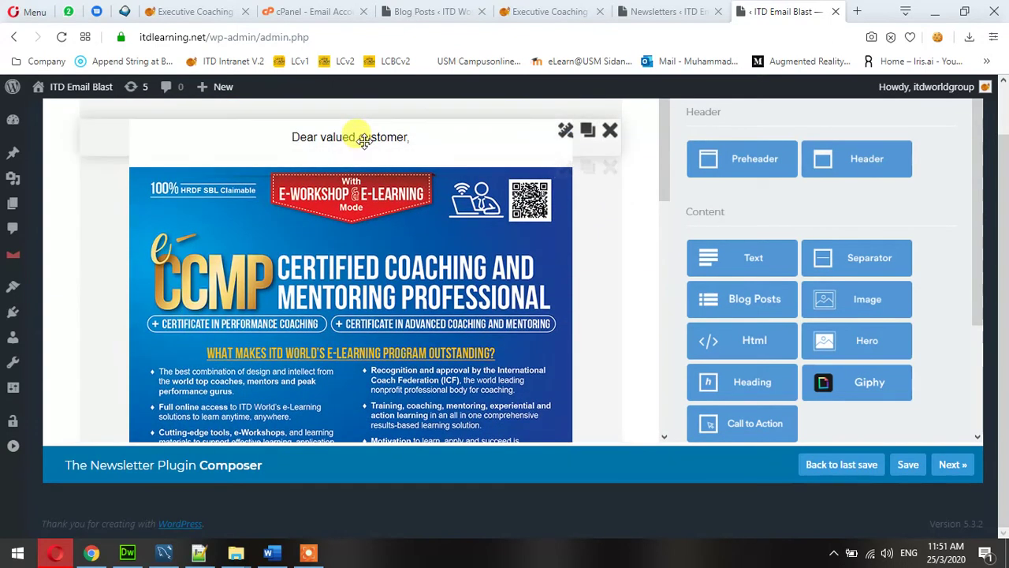
left_click(564, 134)
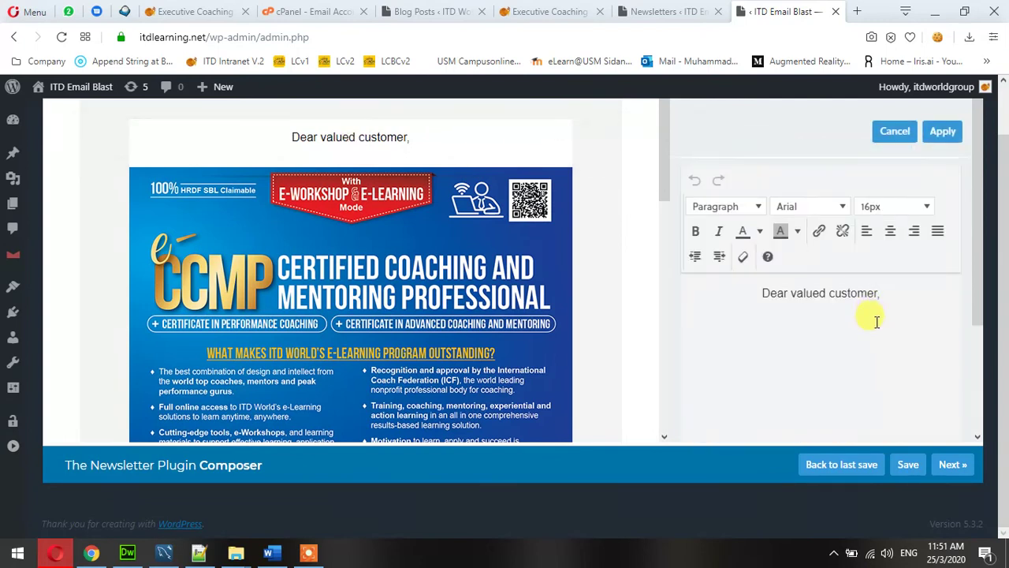
triple_click(879, 294)
left_click(867, 230)
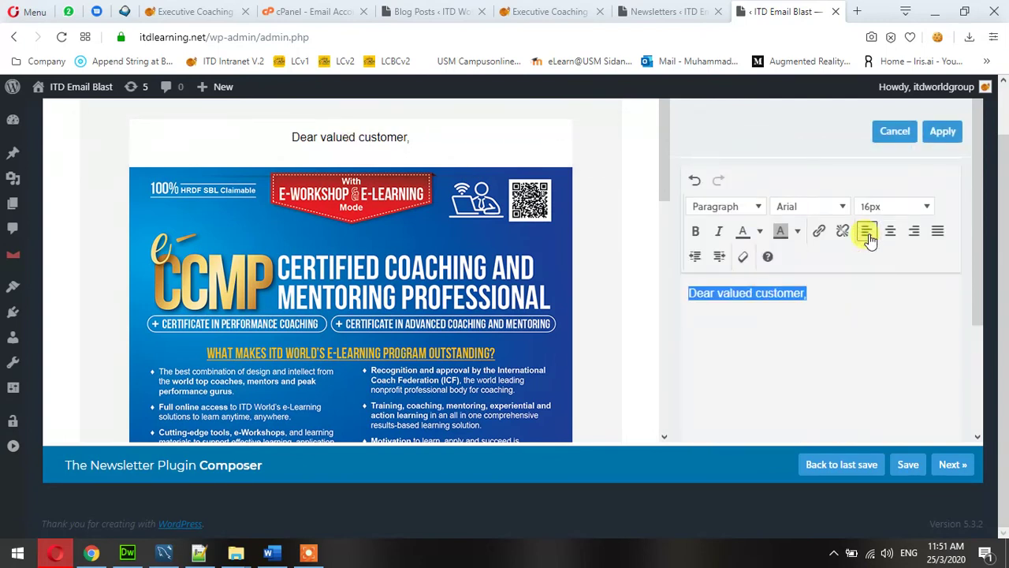
left_click(942, 131)
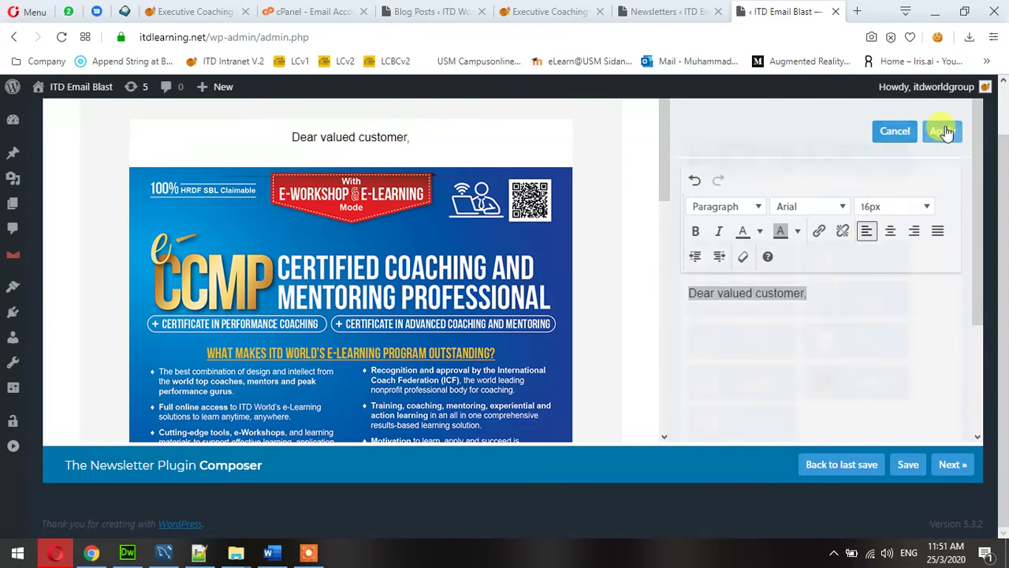
scroll(533, 245, "down", 10)
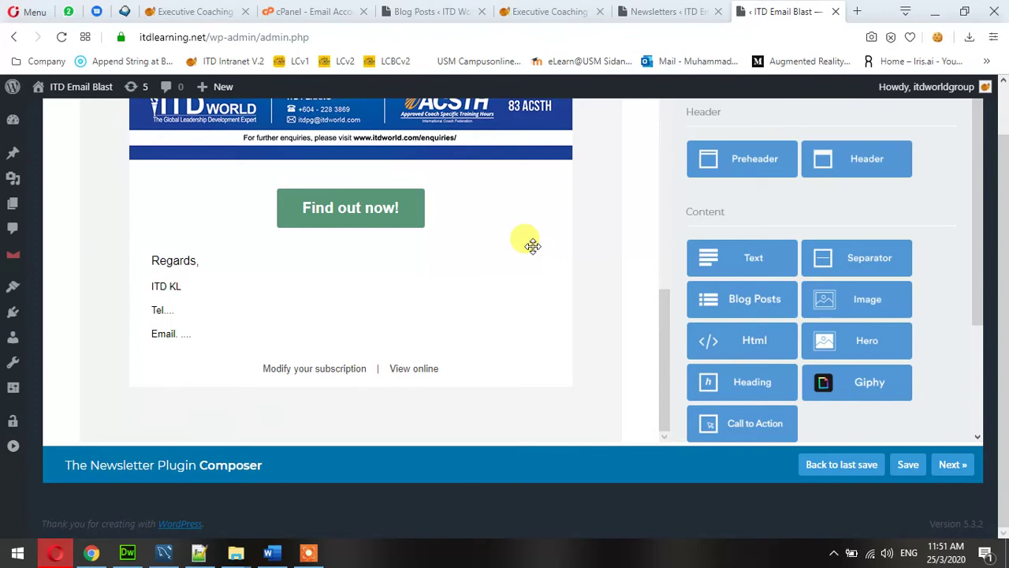
scroll(532, 245, "up", 10)
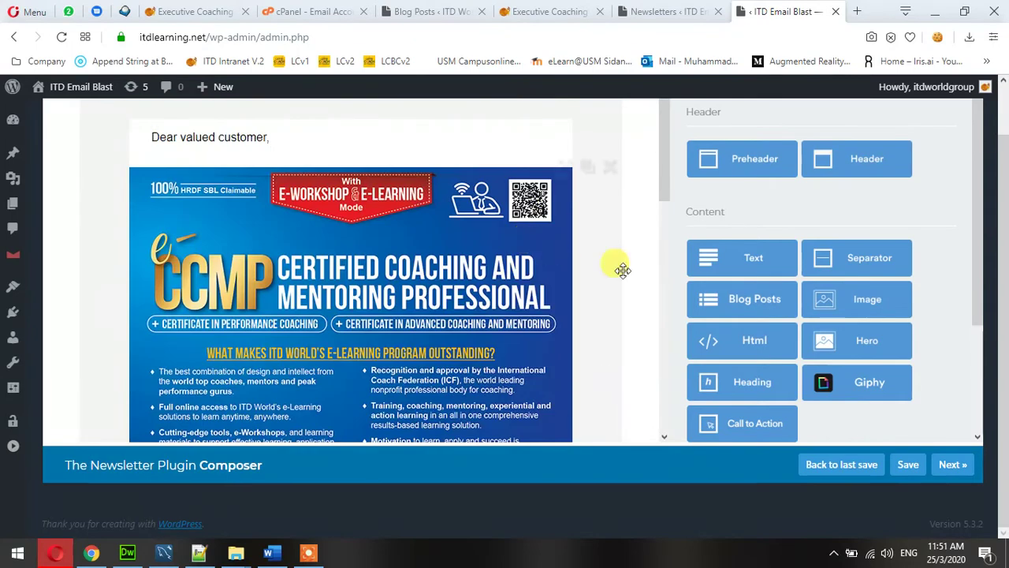
scroll(640, 288, "up", 1)
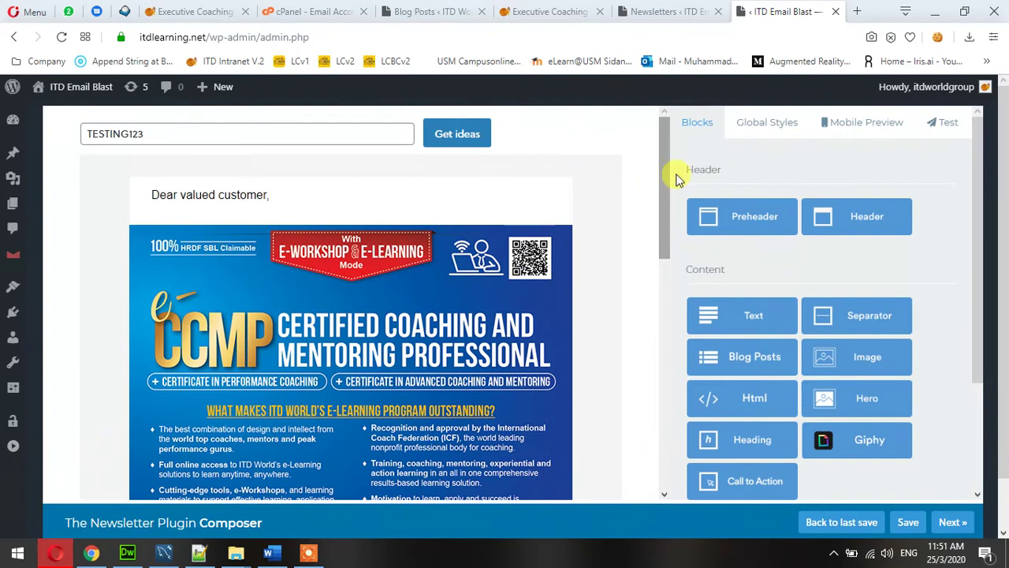
Set a light background colour for the newsletter in Global Styles.
left_click(763, 128)
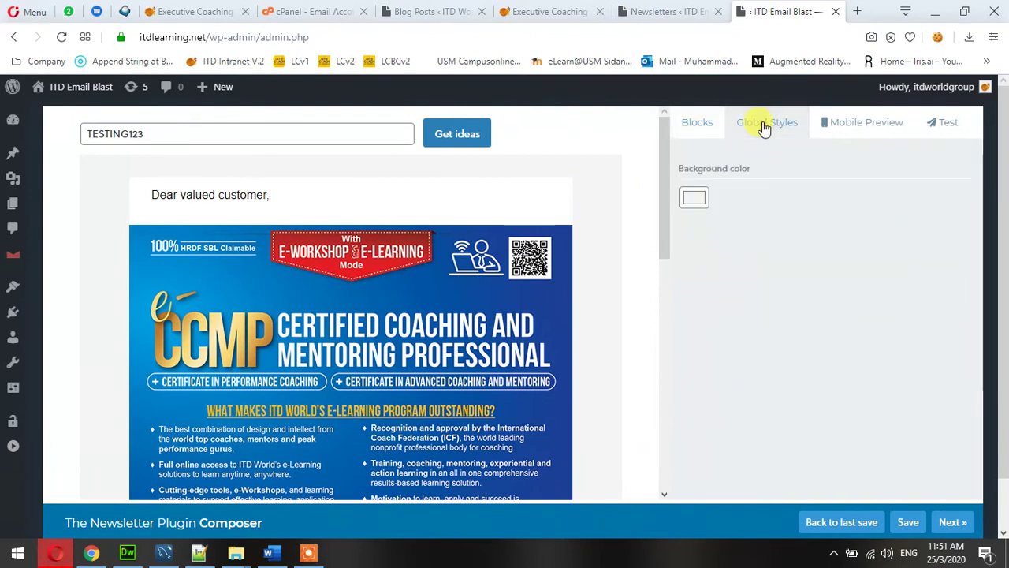
left_click(695, 200)
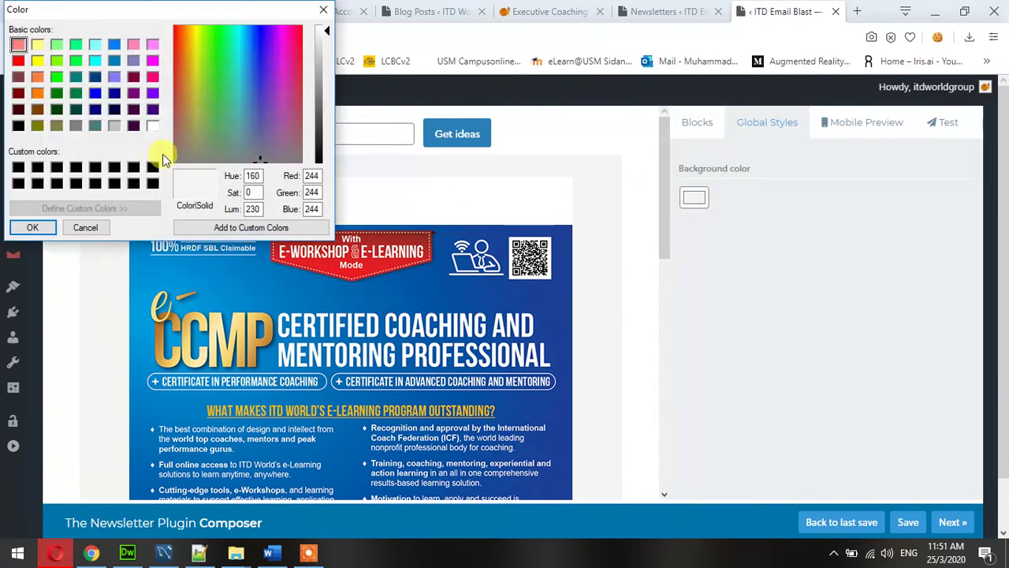
left_click(153, 128)
left_click(30, 227)
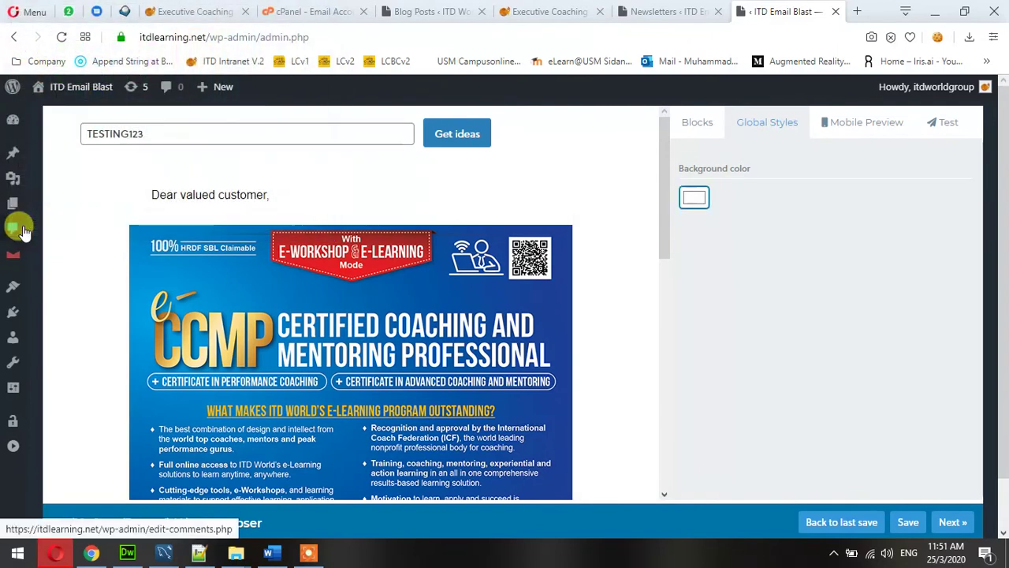
Scroll through the newsletter in the Mobile Preview to check the phone layout.
left_click(860, 126)
scroll(852, 326, "down", 5)
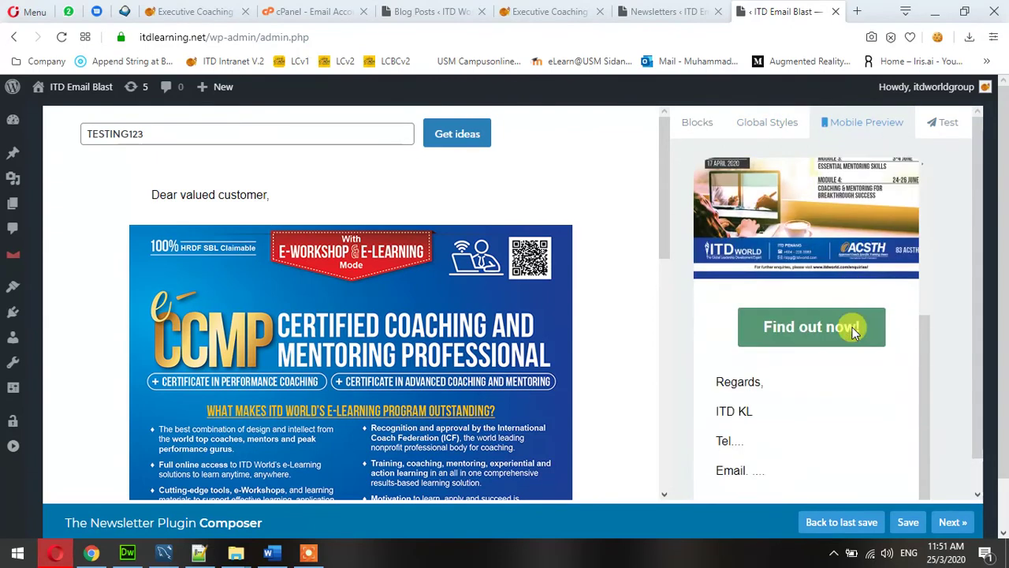
scroll(851, 326, "down", 2)
scroll(862, 363, "up", 5)
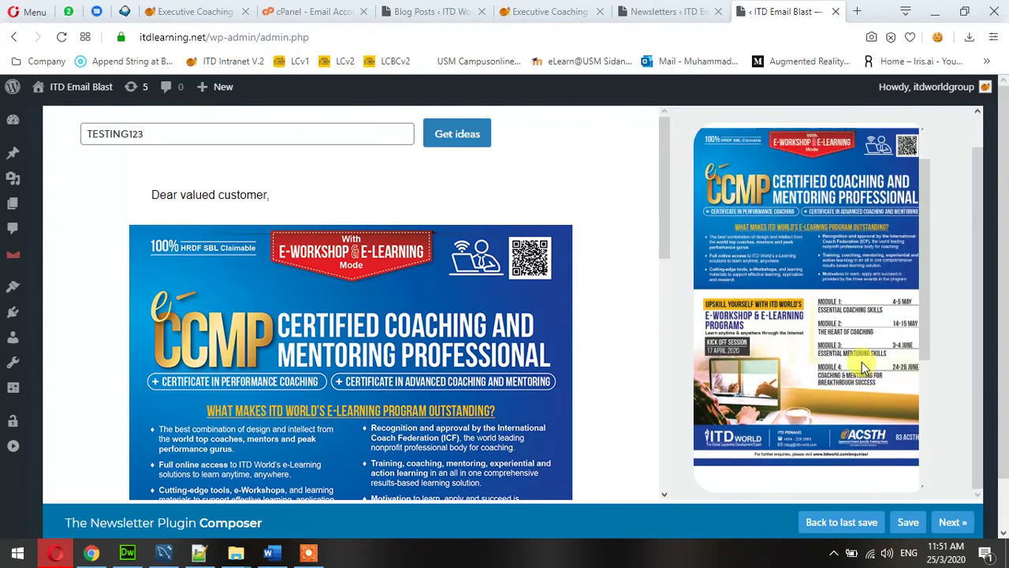
scroll(862, 362, "up", 2)
scroll(967, 367, "up", 2)
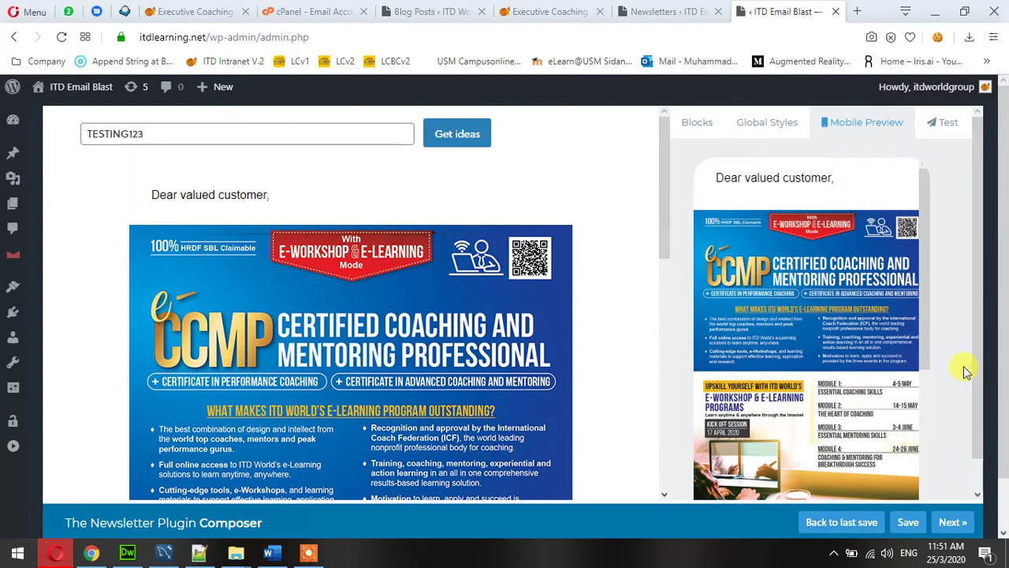
Send a test copy to the test subscribers and save the newsletter.
left_click(945, 122)
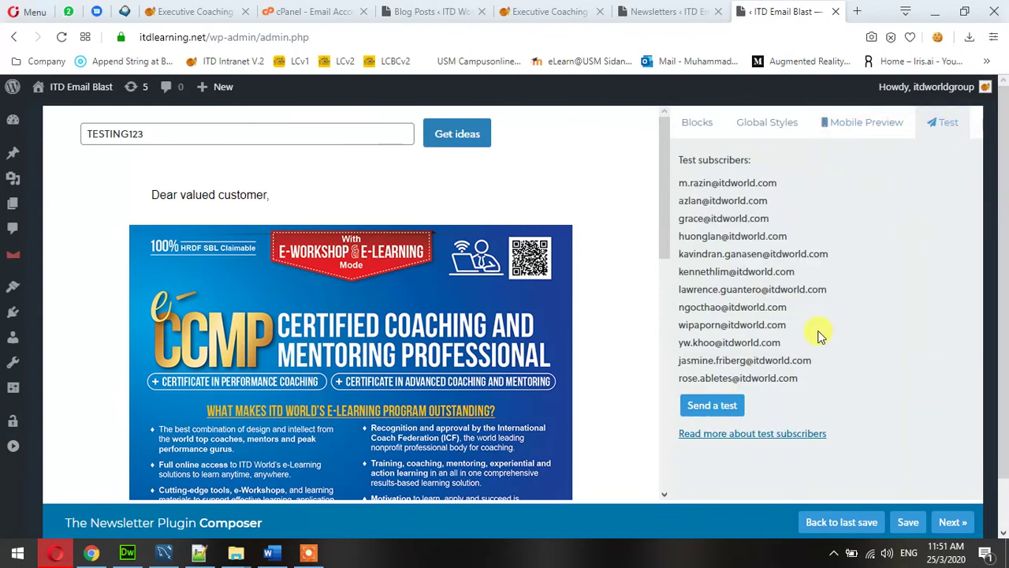
left_click(702, 409)
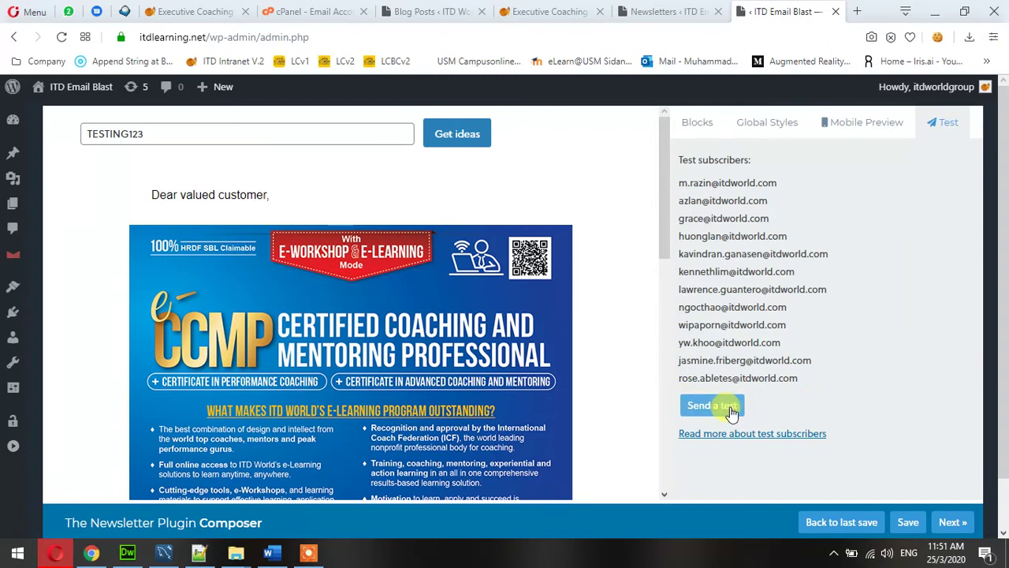
left_click(909, 524)
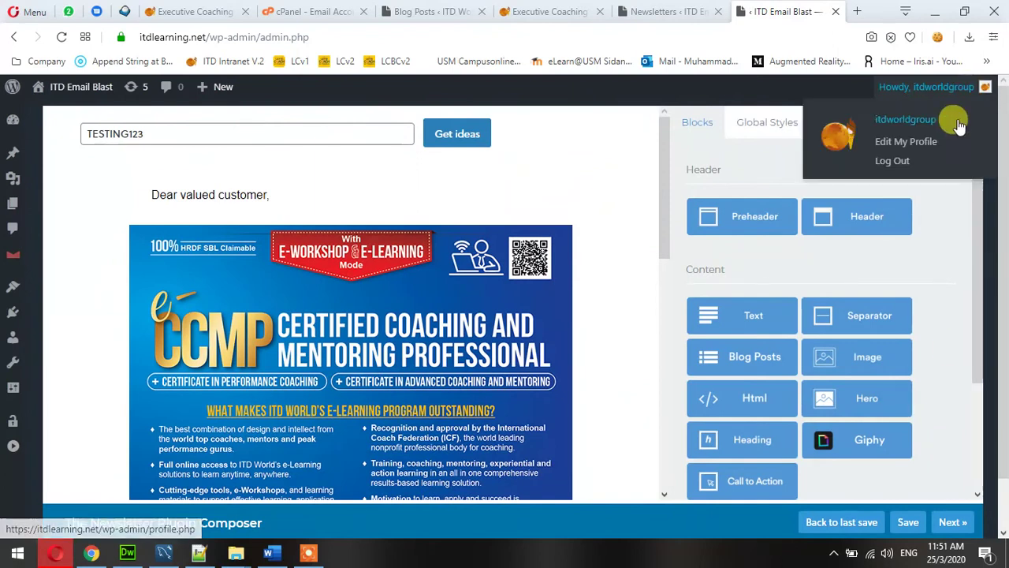
Review the test subscriber addresses again and continue to Sending Options.
left_click(949, 126)
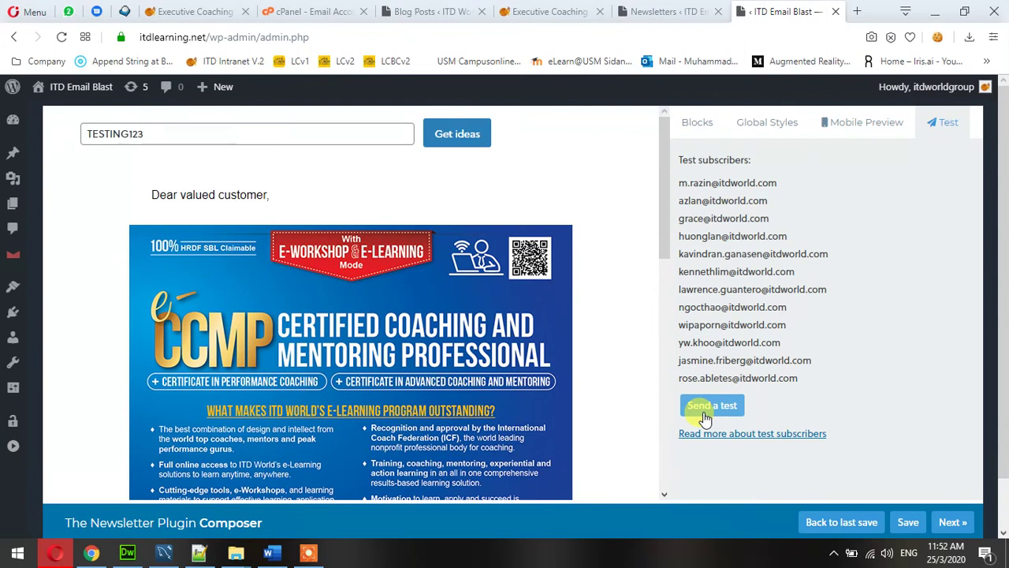
left_click_drag(679, 188, 862, 383)
left_click(841, 378)
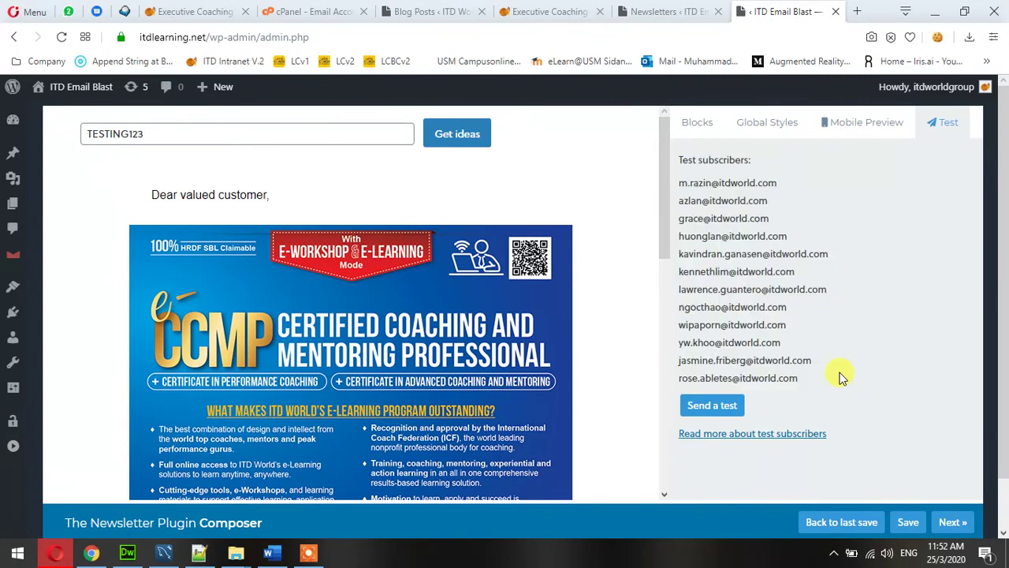
left_click(958, 523)
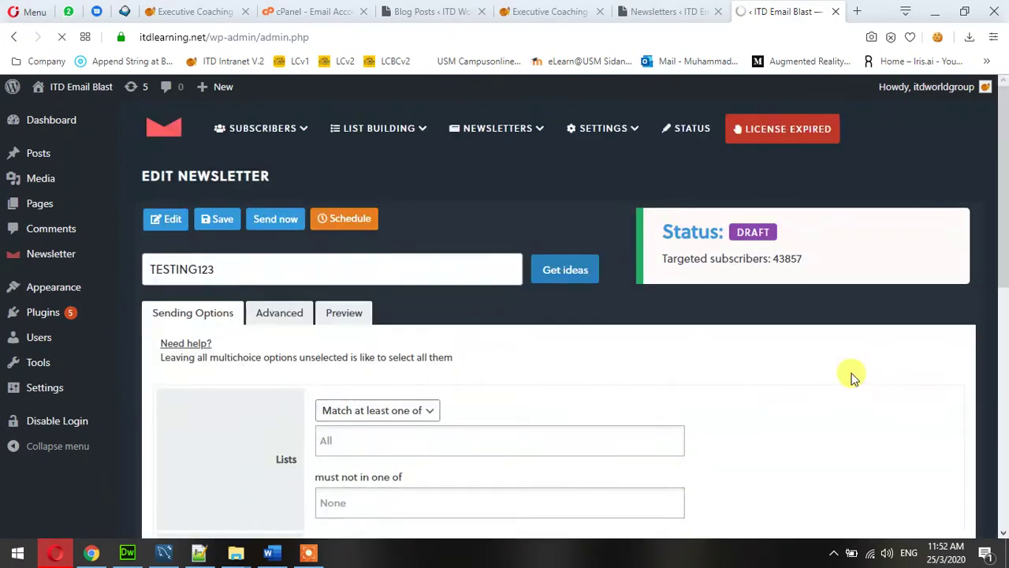
Restrict TESTING123 to the (2) KUALA LUMPUR list and save, targeting 1866 subscribers.
scroll(755, 340, "down", 3)
scroll(756, 340, "up", 3)
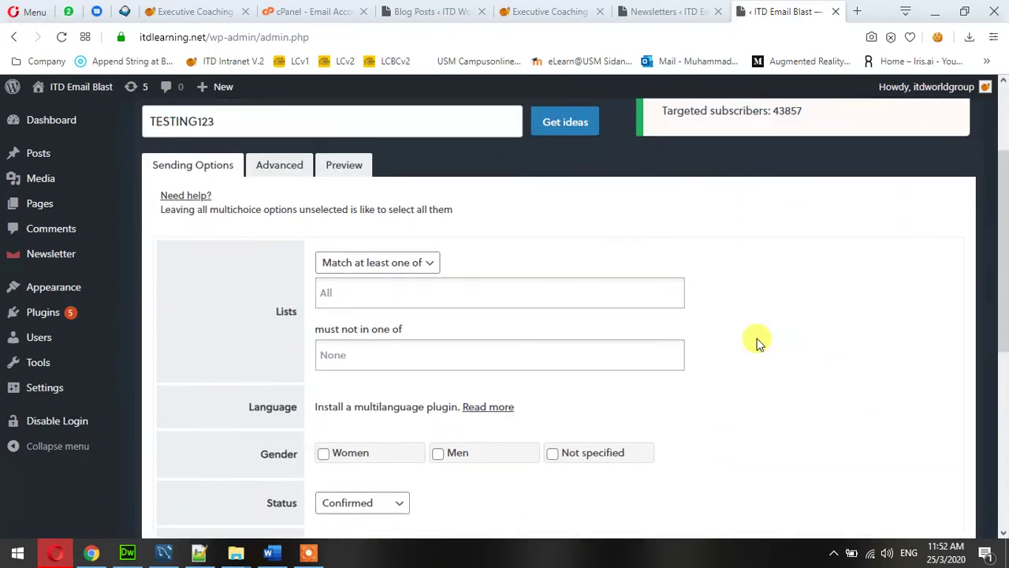
scroll(755, 341, "down", 3)
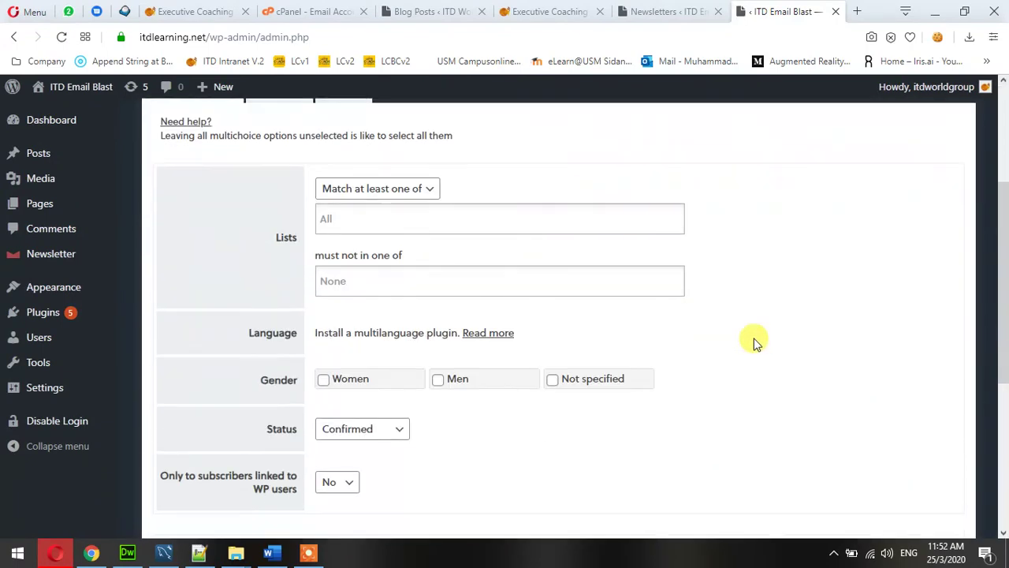
left_click(373, 227)
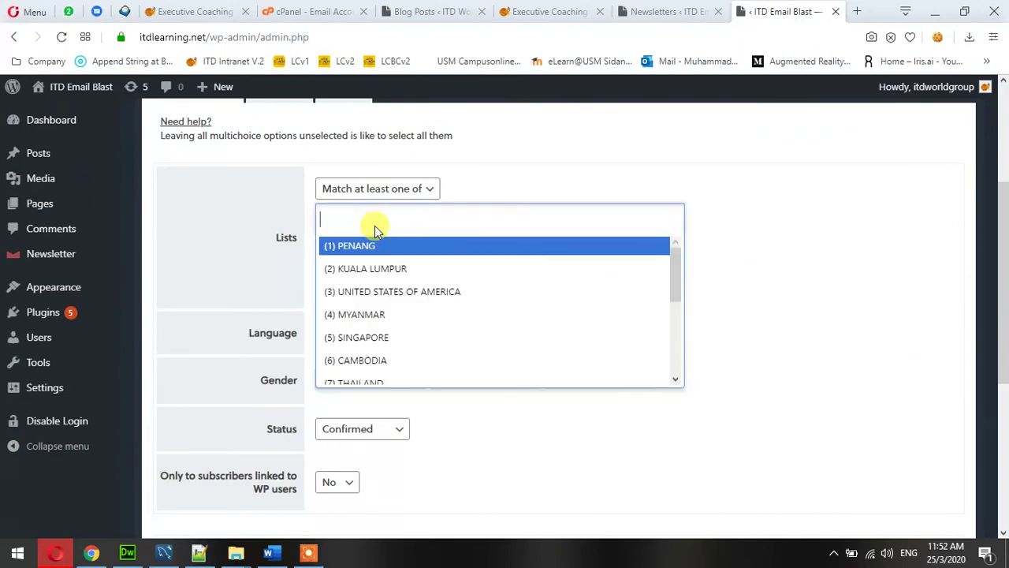
left_click(390, 272)
scroll(745, 250, "down", 2)
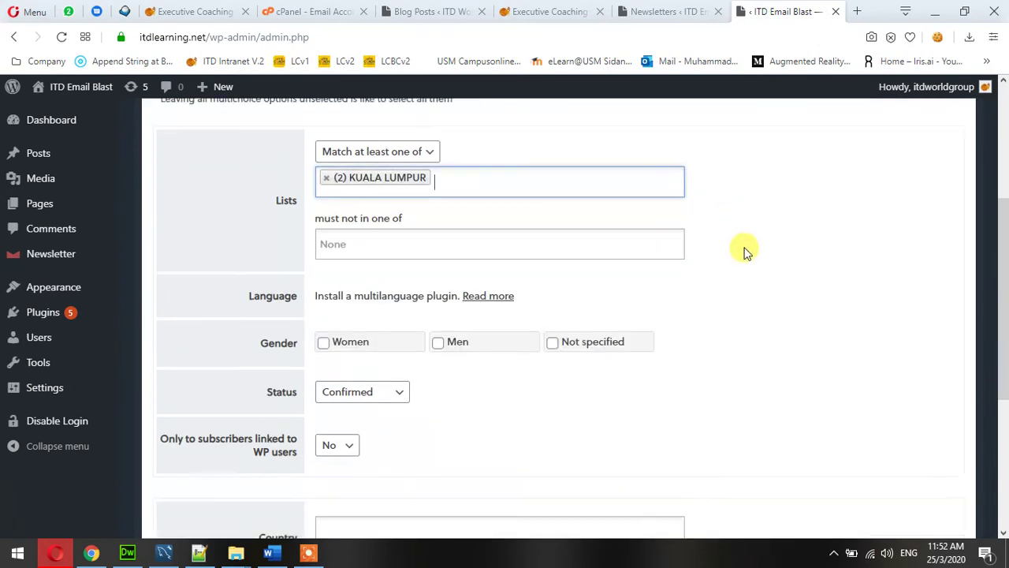
scroll(745, 250, "up", 2)
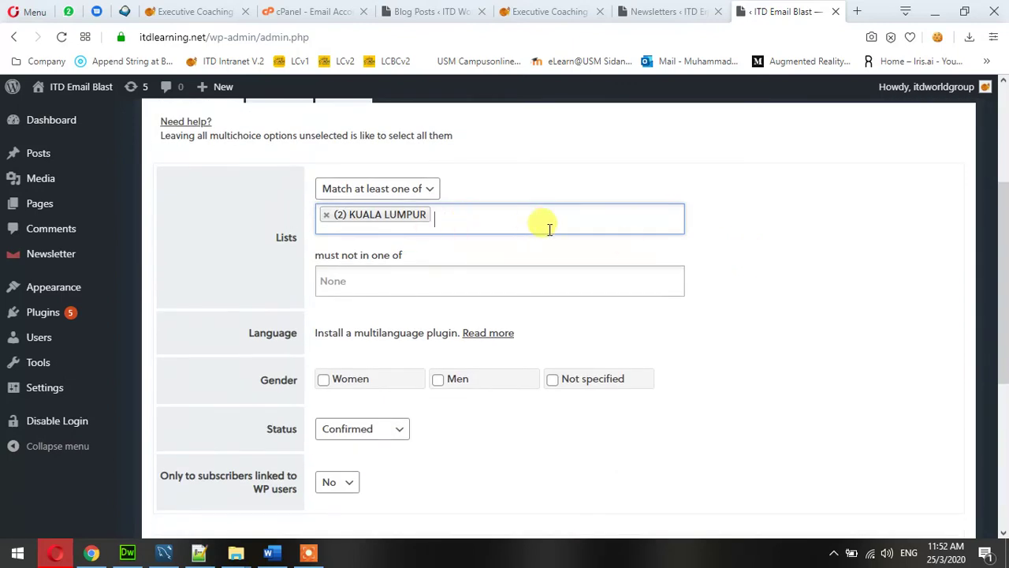
scroll(549, 228, "down", 4)
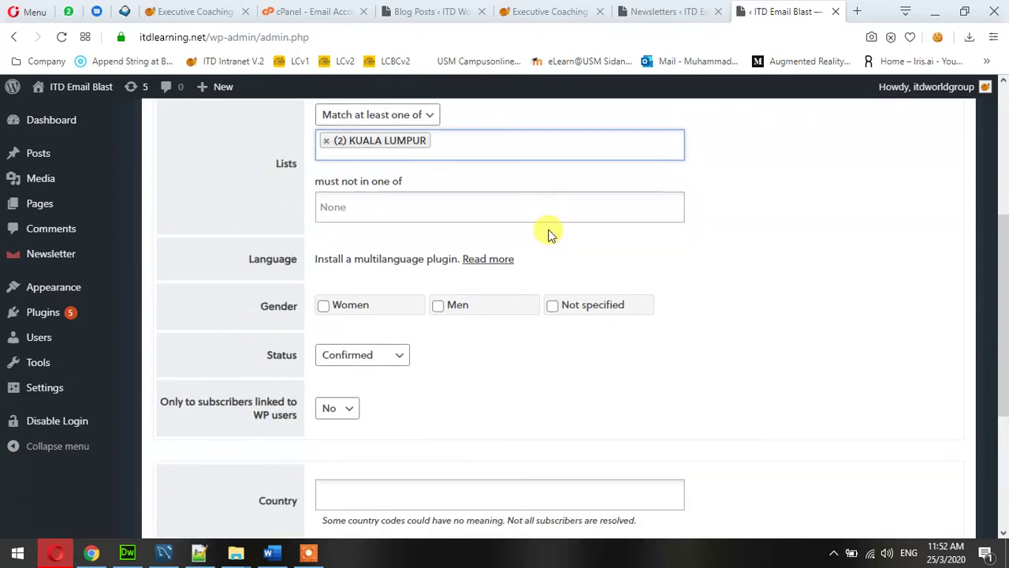
scroll(550, 235, "up", 7)
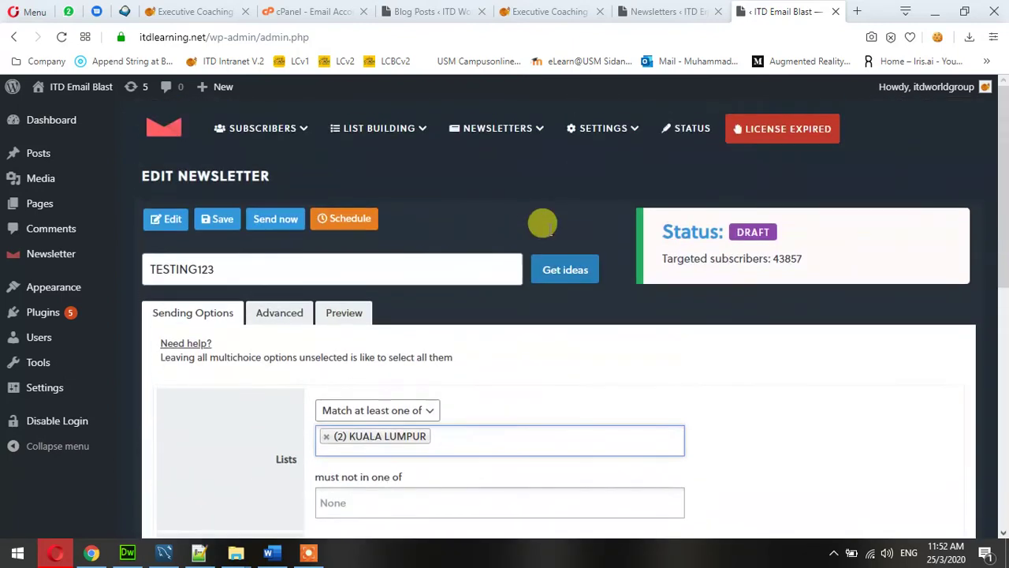
left_click(215, 224)
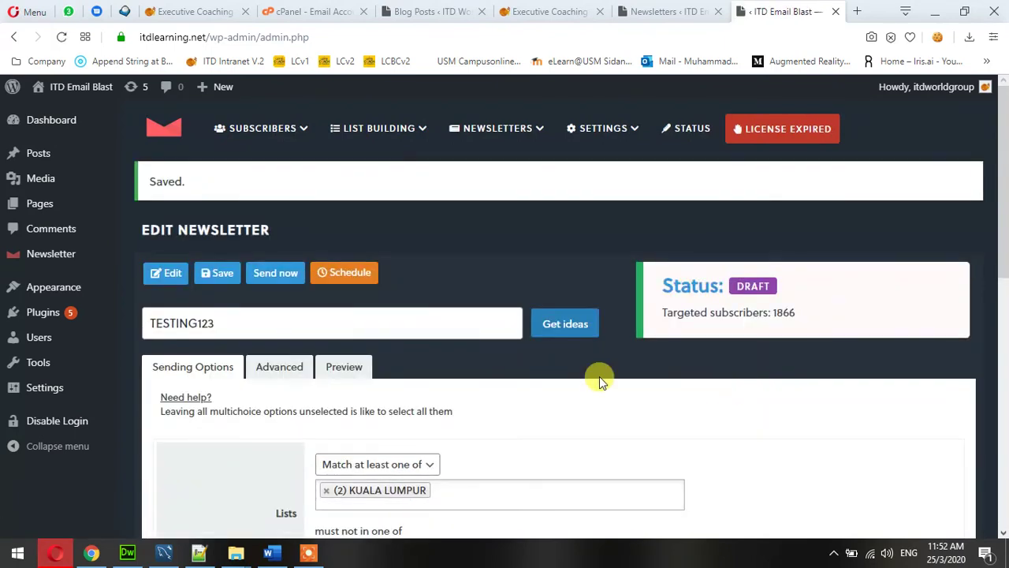
Look over the newsletter's Advanced settings.
left_click(290, 380)
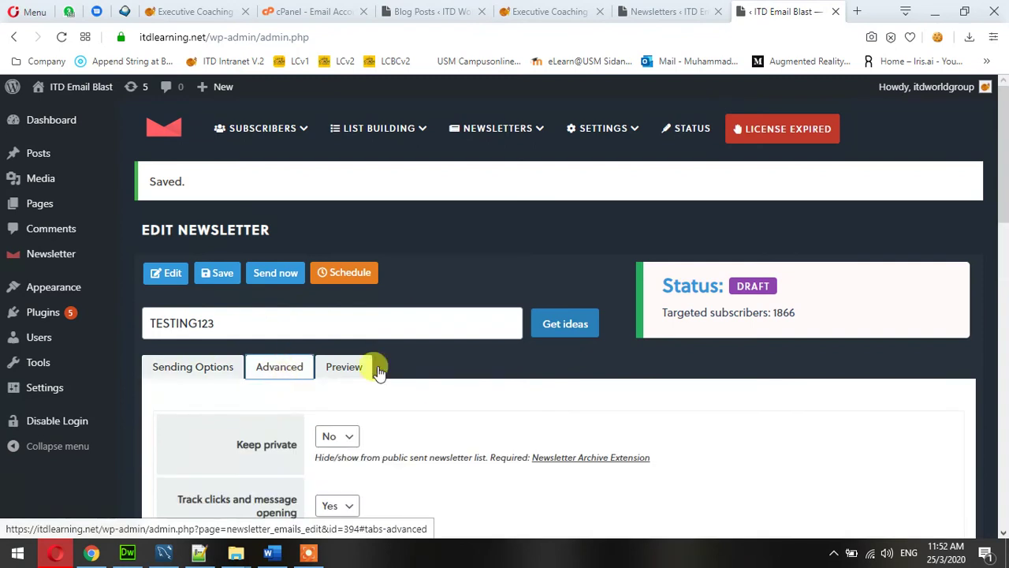
scroll(514, 347, "down", 5)
scroll(514, 347, "down", 5)
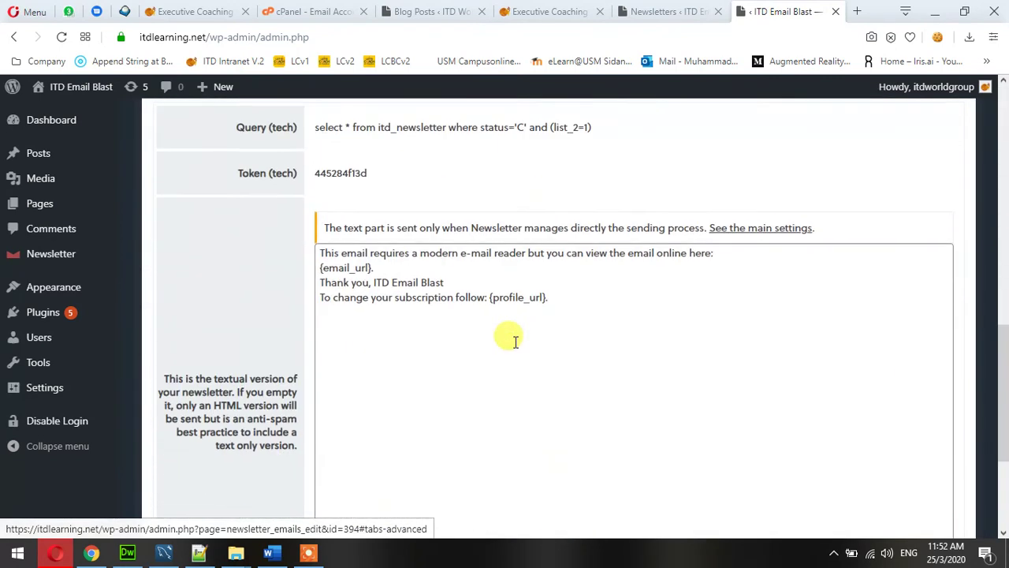
scroll(513, 339, "up", 9)
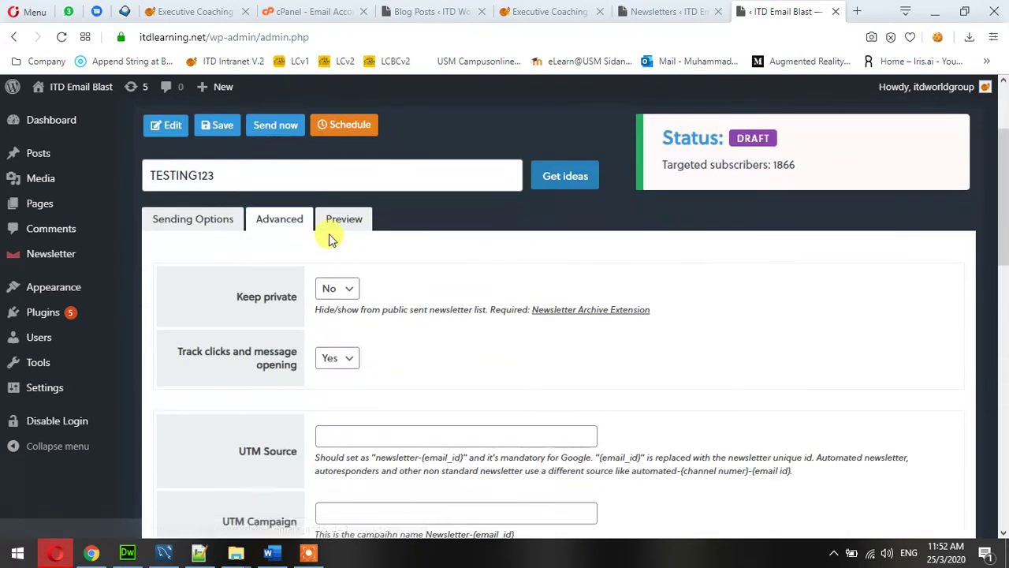
Scroll through the newsletter's desktop and mobile previews.
left_click(331, 227)
scroll(678, 237, "down", 3)
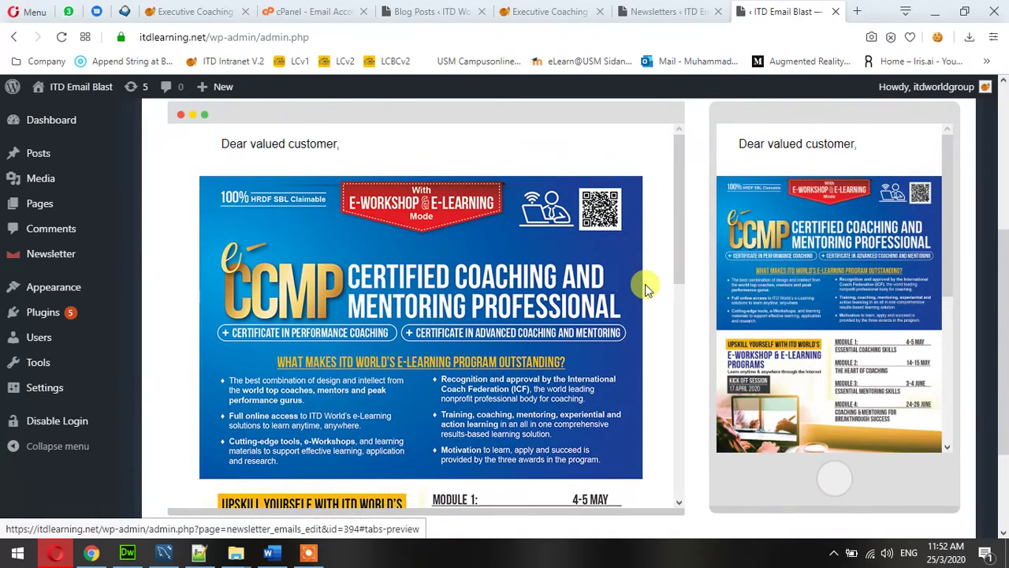
scroll(645, 287, "down", 10)
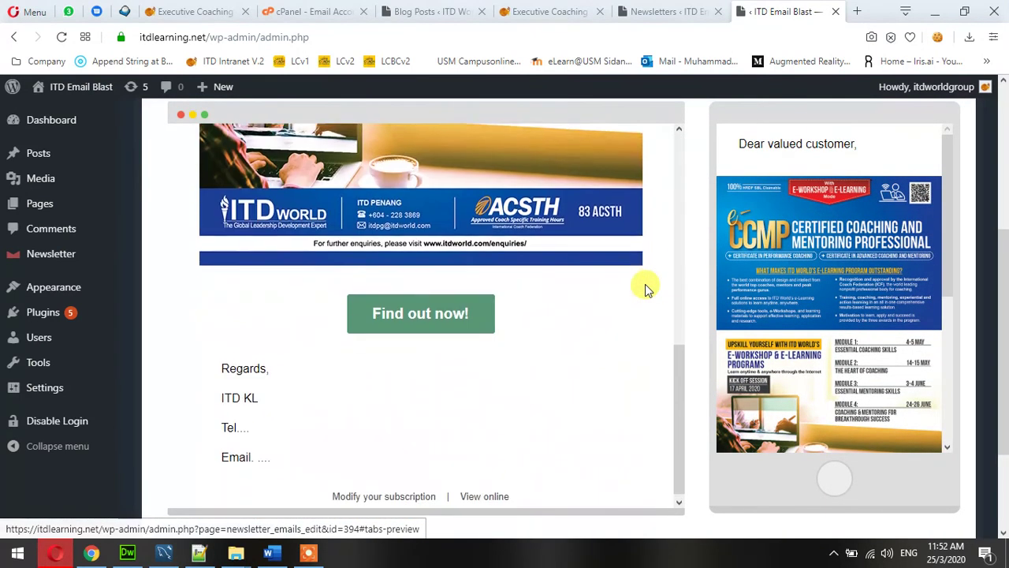
scroll(667, 309, "up", 10)
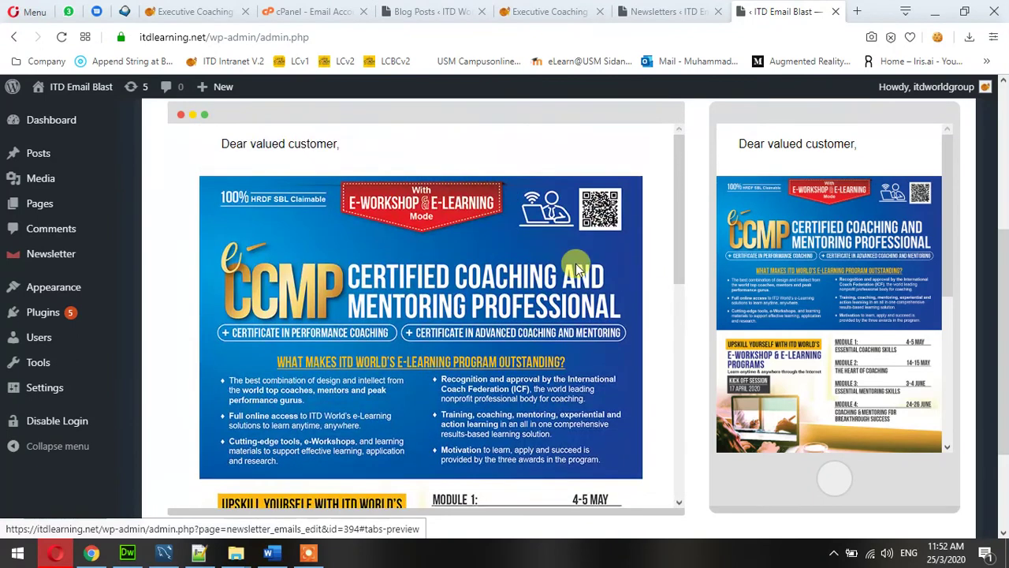
scroll(876, 246, "down", 10)
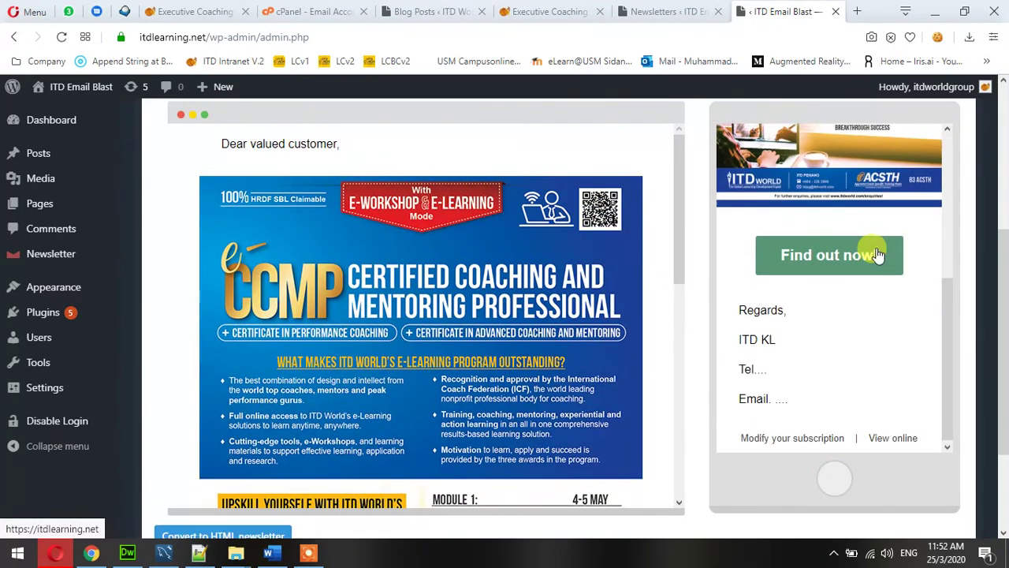
scroll(867, 251, "up", 10)
scroll(963, 237, "up", 5)
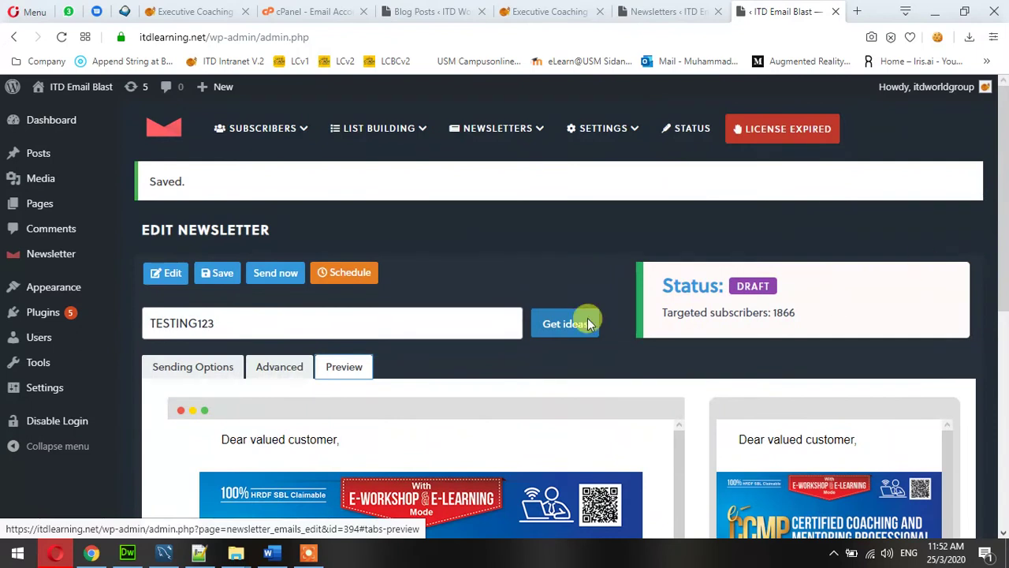
Return to Sending Options and head to Newsletters > Statistics.
left_click(203, 370)
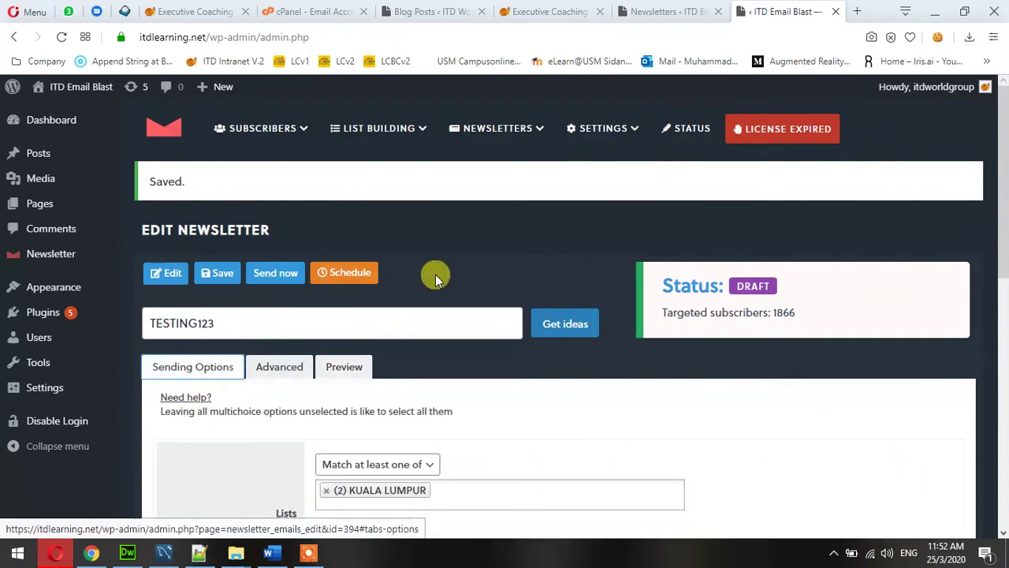
scroll(458, 269, "down", 1)
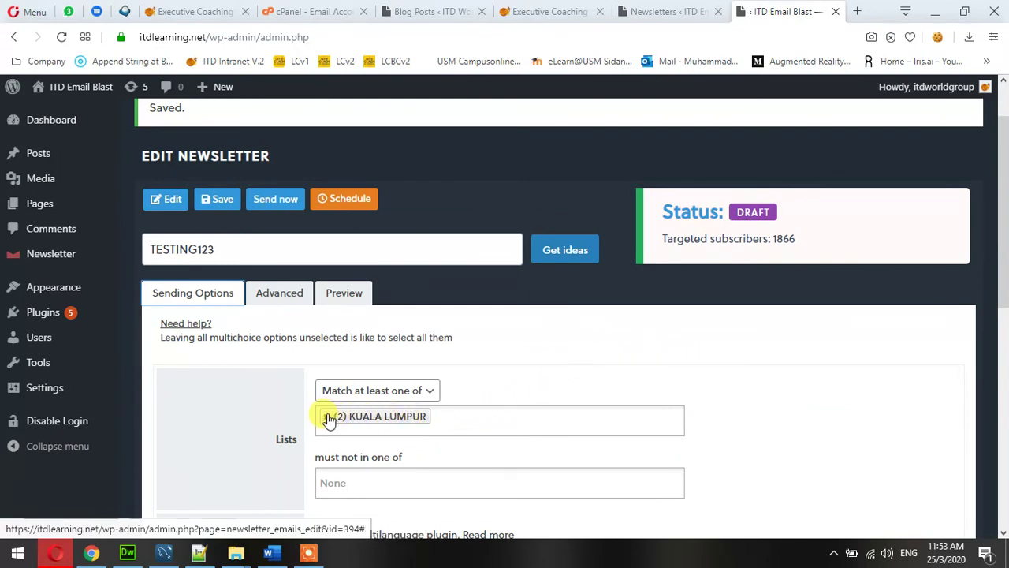
scroll(732, 393, "up", 1)
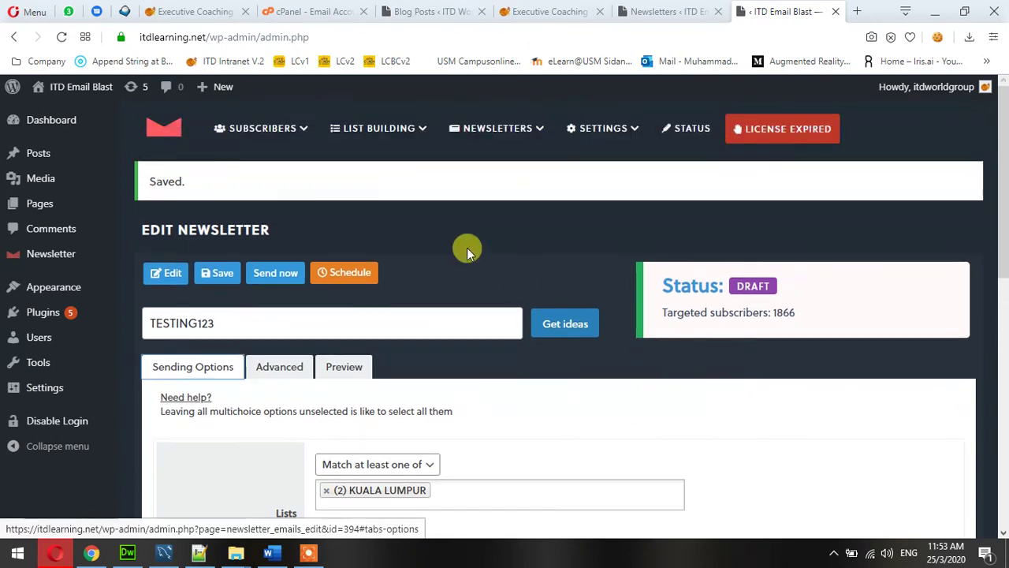
mouse_move(377, 134)
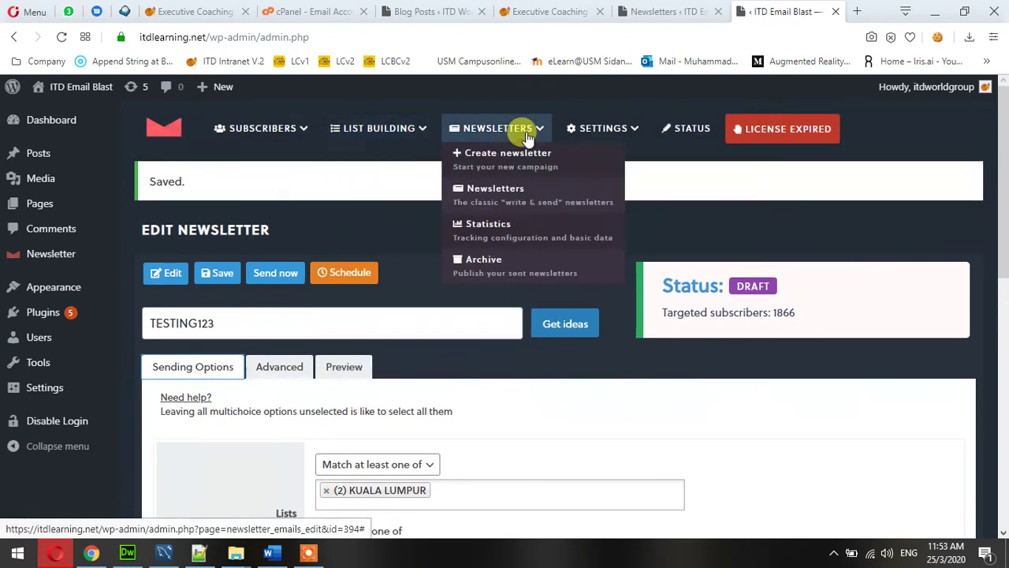
mouse_move(508, 136)
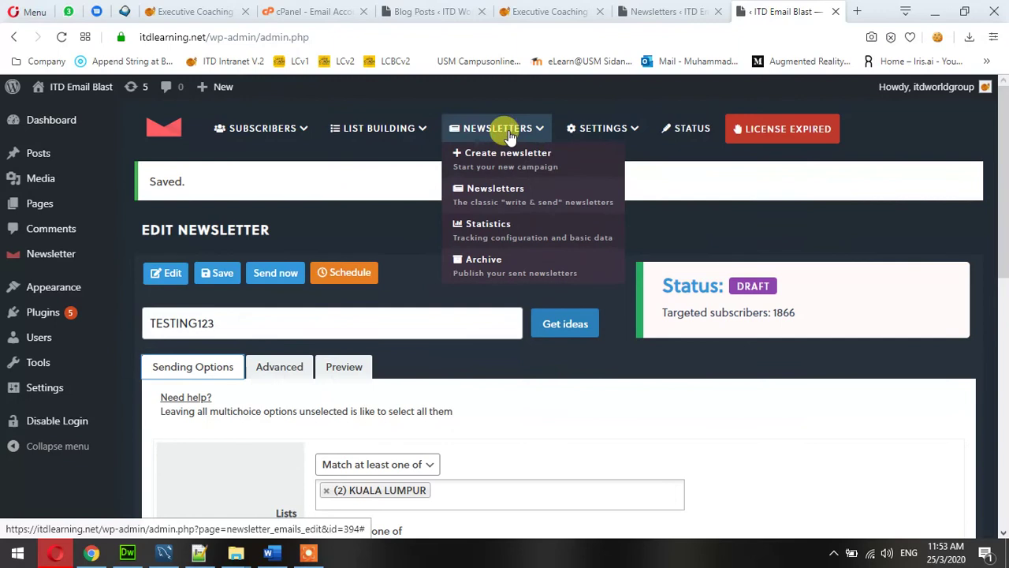
left_click(494, 230)
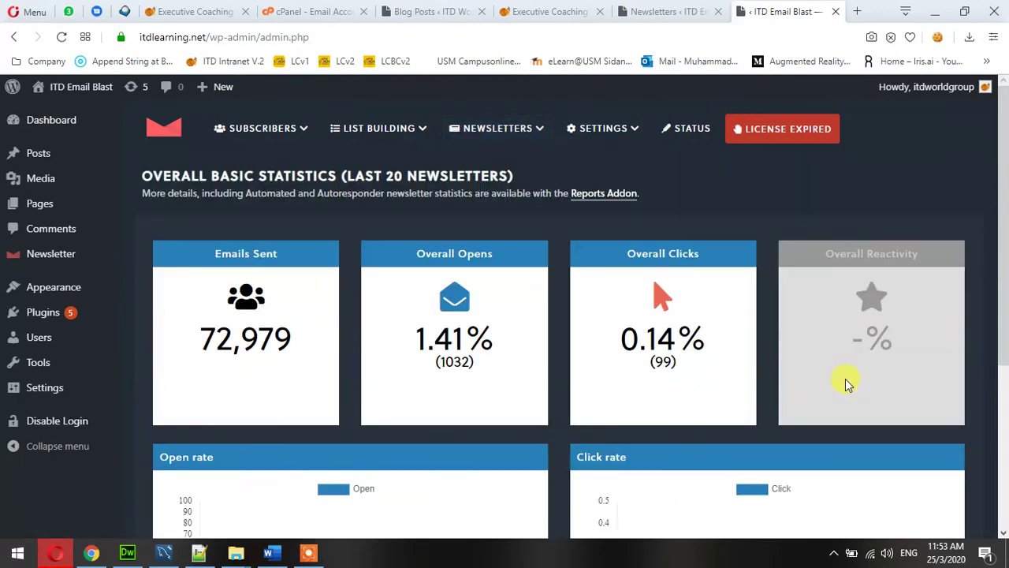
scroll(658, 339, "down", 2)
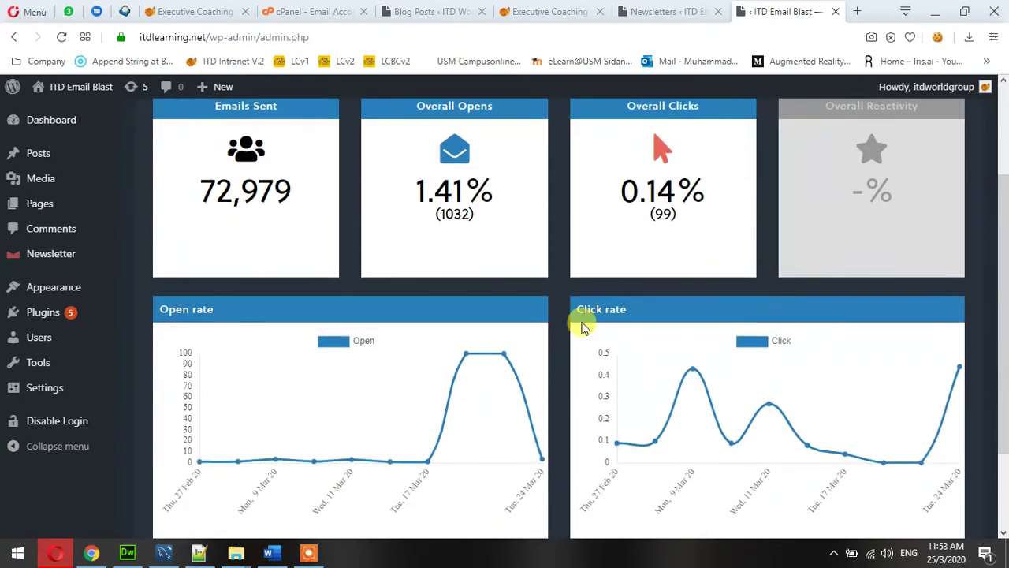
scroll(583, 329, "up", 2)
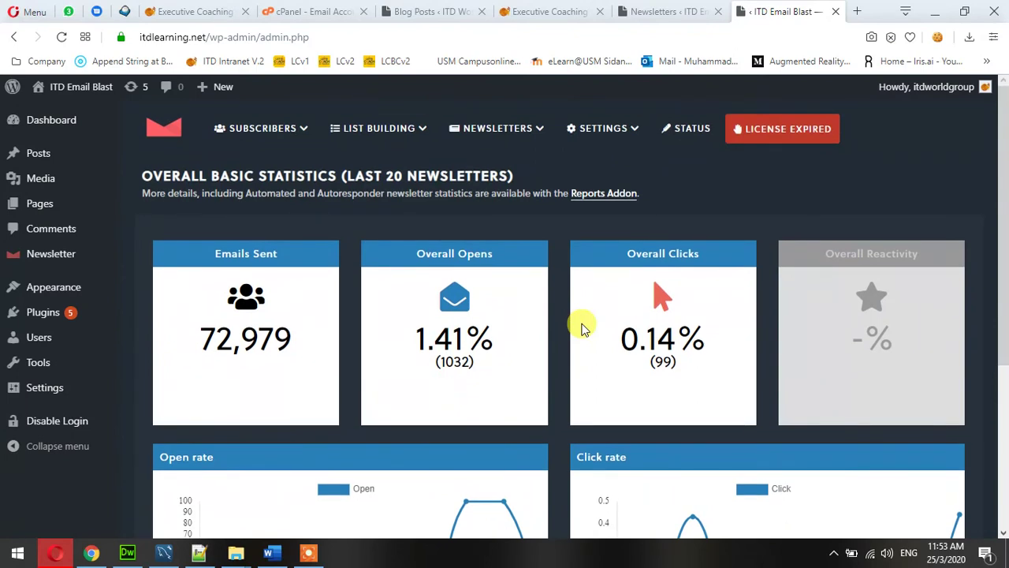
scroll(582, 327, "down", 3)
scroll(581, 324, "up", 4)
mouse_move(496, 141)
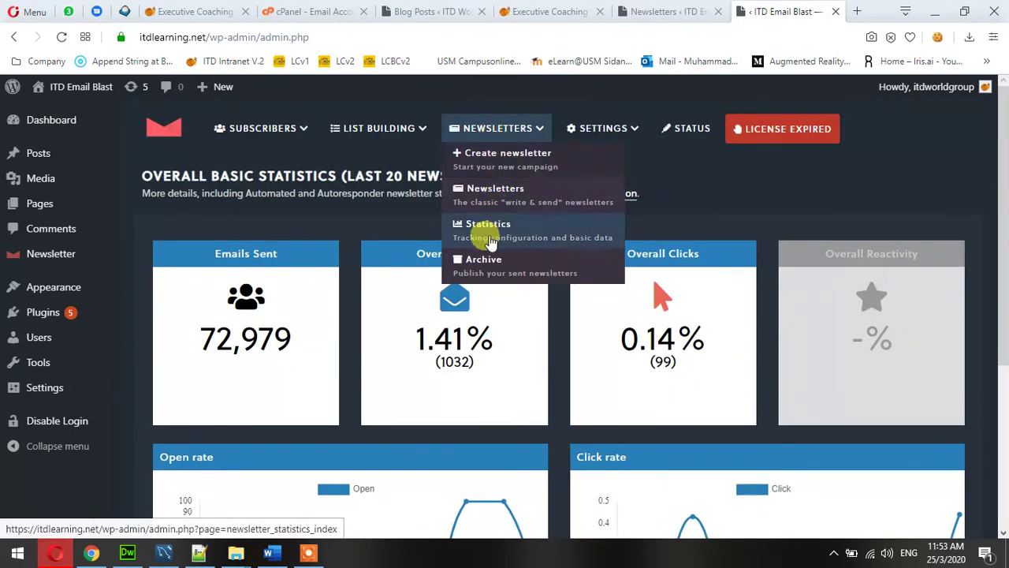
mouse_move(394, 136)
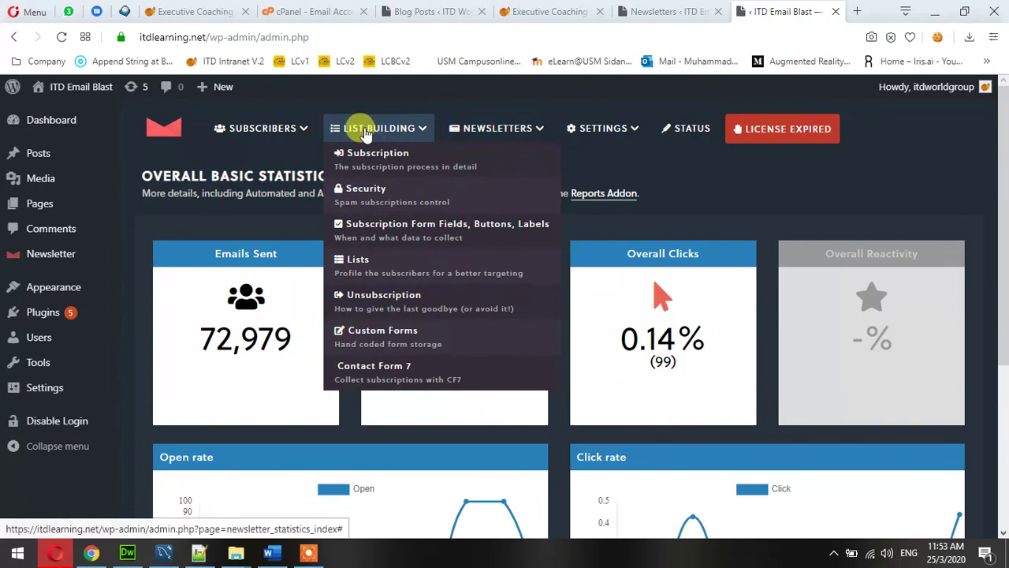
Open the Newsletter Dashboard and check the TESTING123 draft above the sent newsletters.
left_click(24, 253)
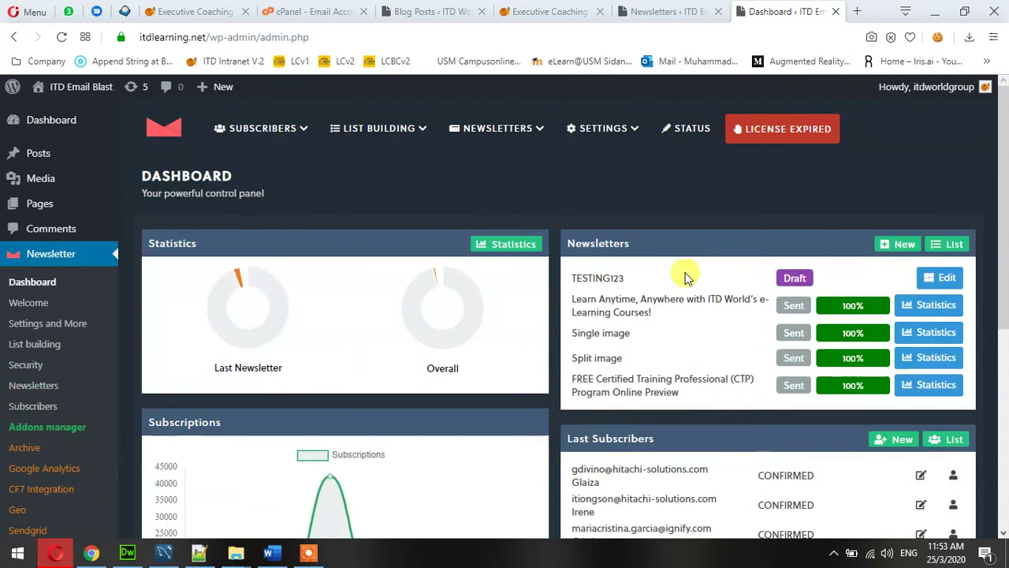
scroll(513, 252, "down", 2)
scroll(788, 252, "up", 2)
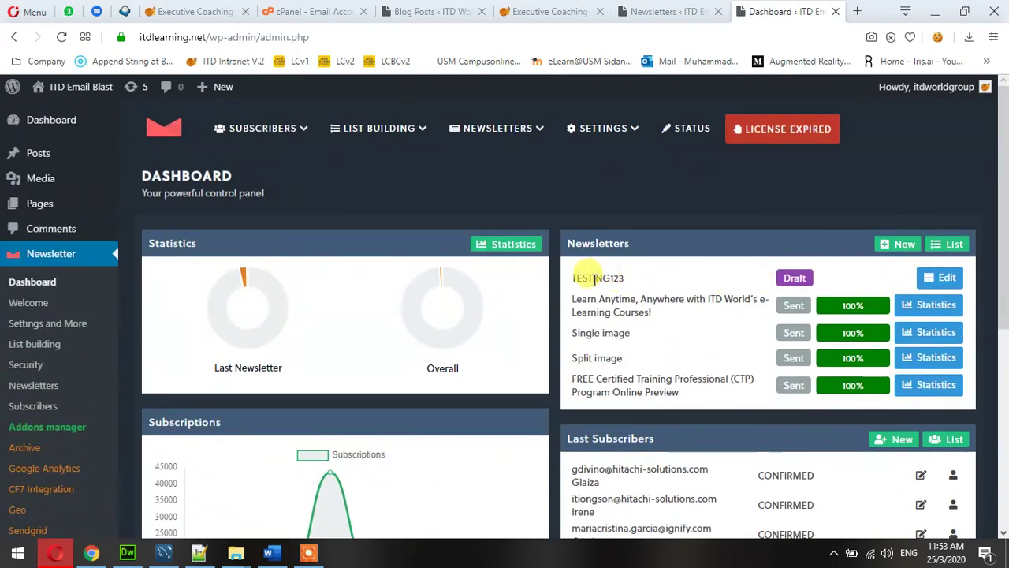
double_click(592, 280)
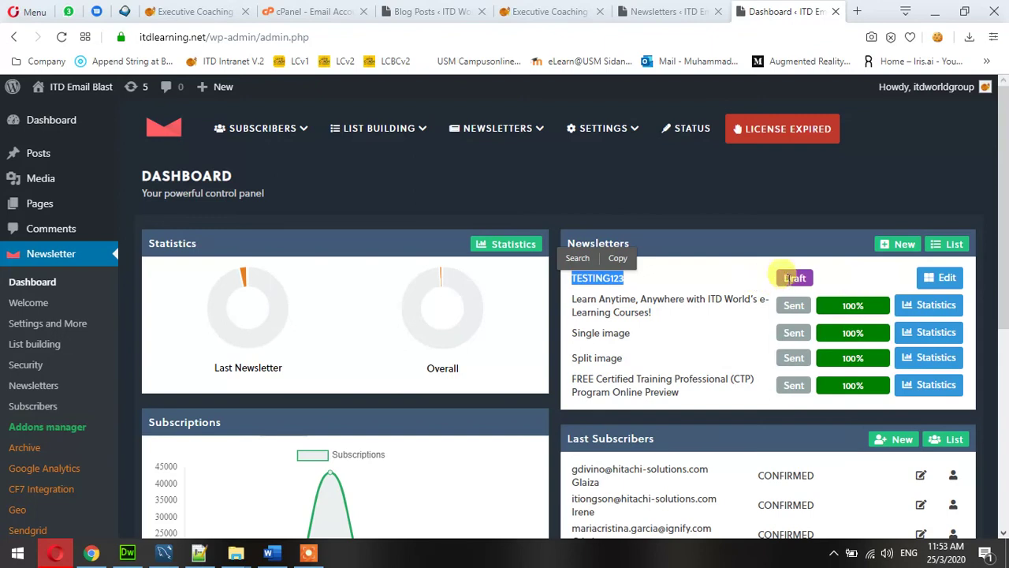
left_click(794, 279)
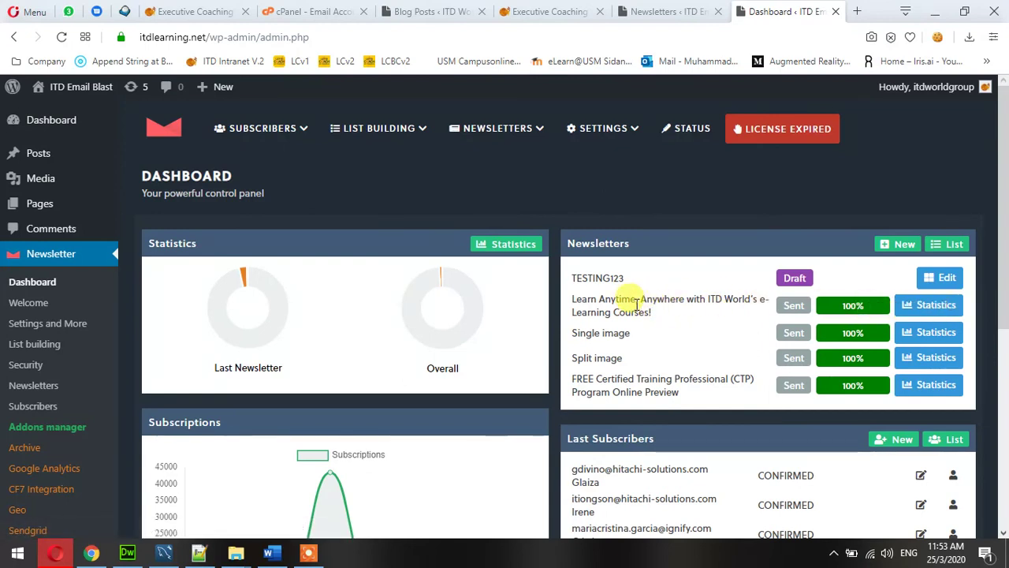
Review the e-Learning Courses newsletter statistics: 7800 sent, 3.42% opened, 0.44% clicked.
left_click(917, 309)
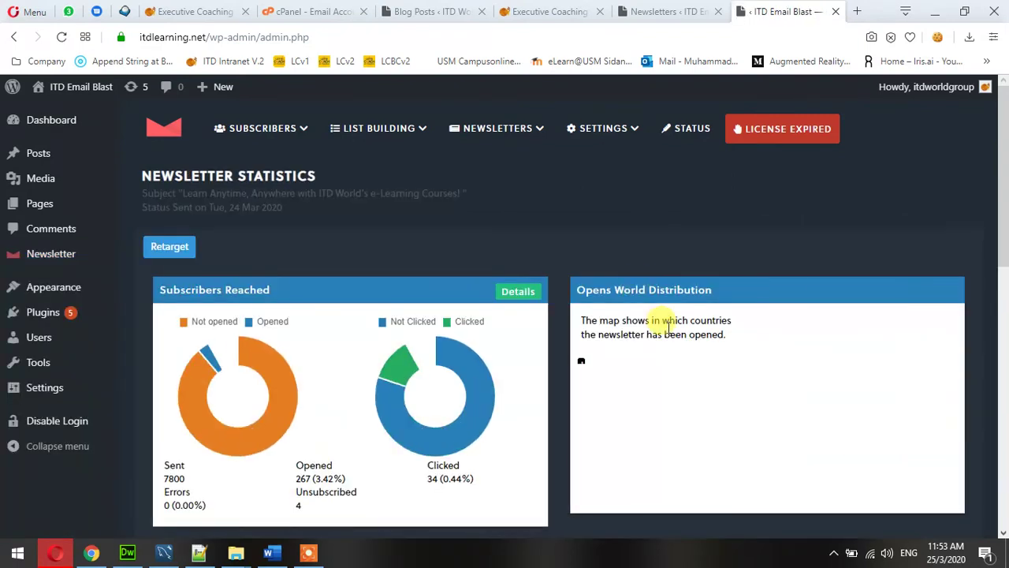
scroll(647, 354, "down", 3)
scroll(476, 313, "up", 1)
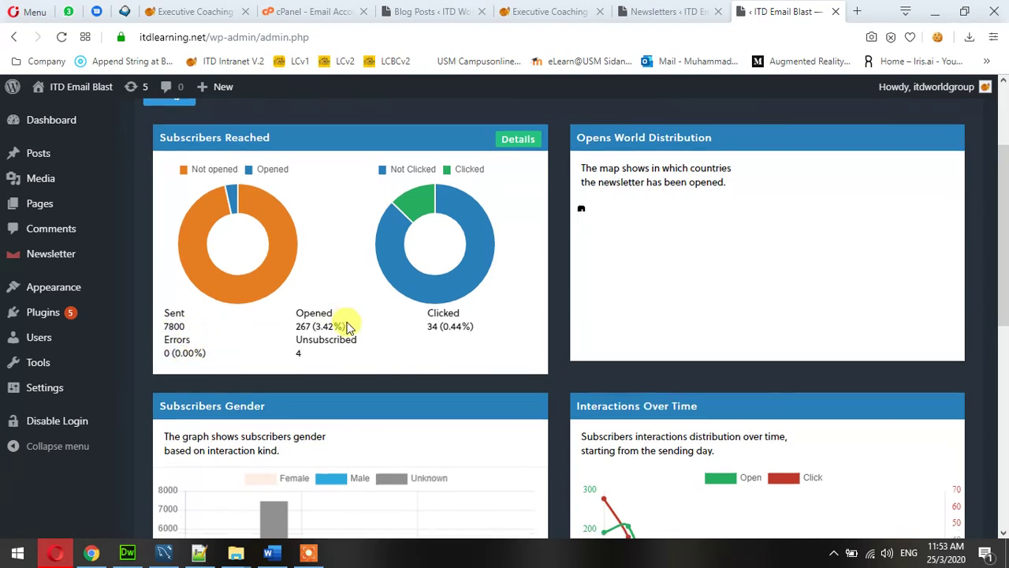
scroll(350, 327, "down", 3)
scroll(518, 342, "up", 1)
scroll(517, 347, "down", 2)
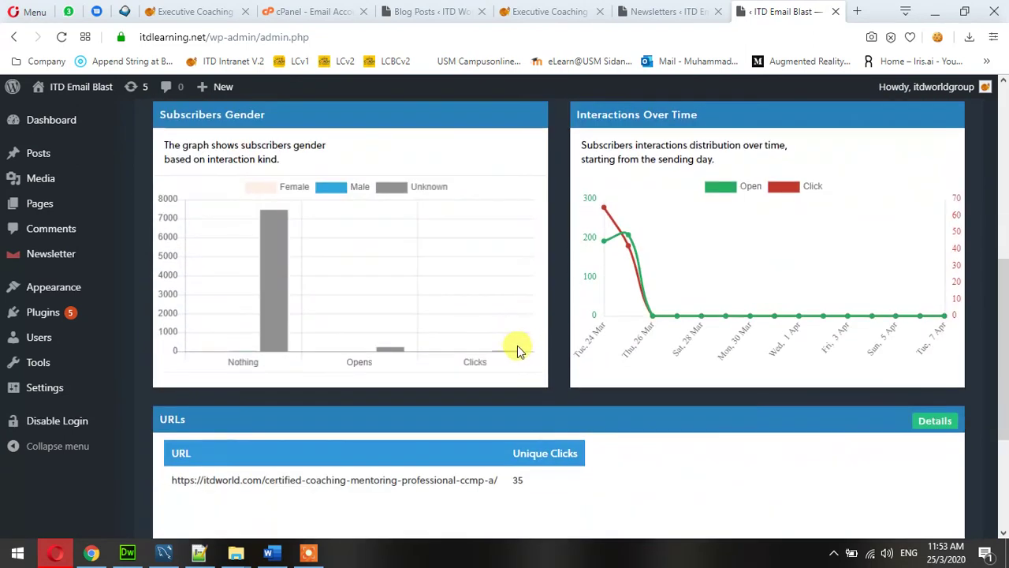
scroll(441, 352, "up", 1)
scroll(815, 337, "down", 4)
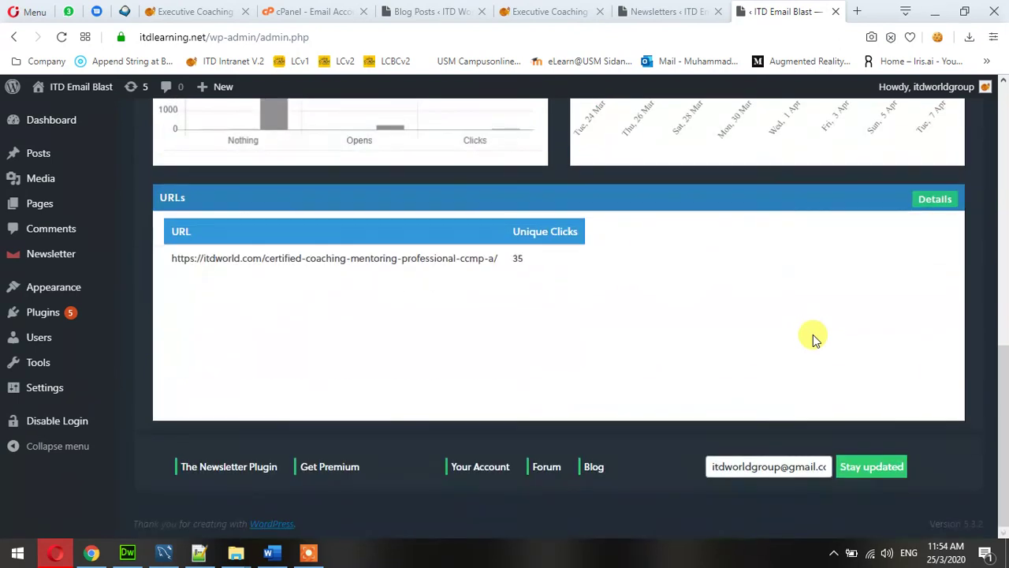
scroll(815, 337, "up", 7)
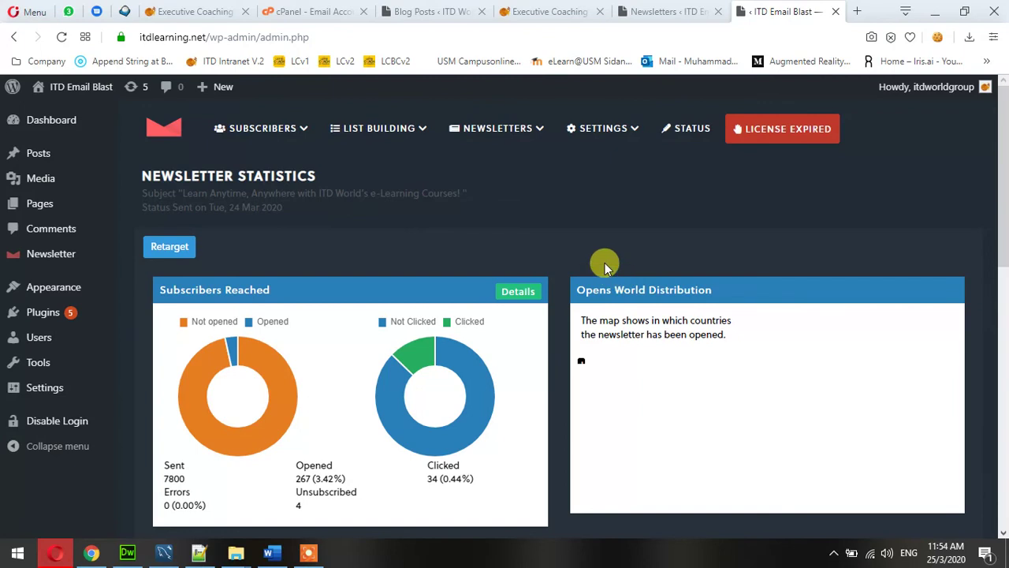
mouse_move(492, 130)
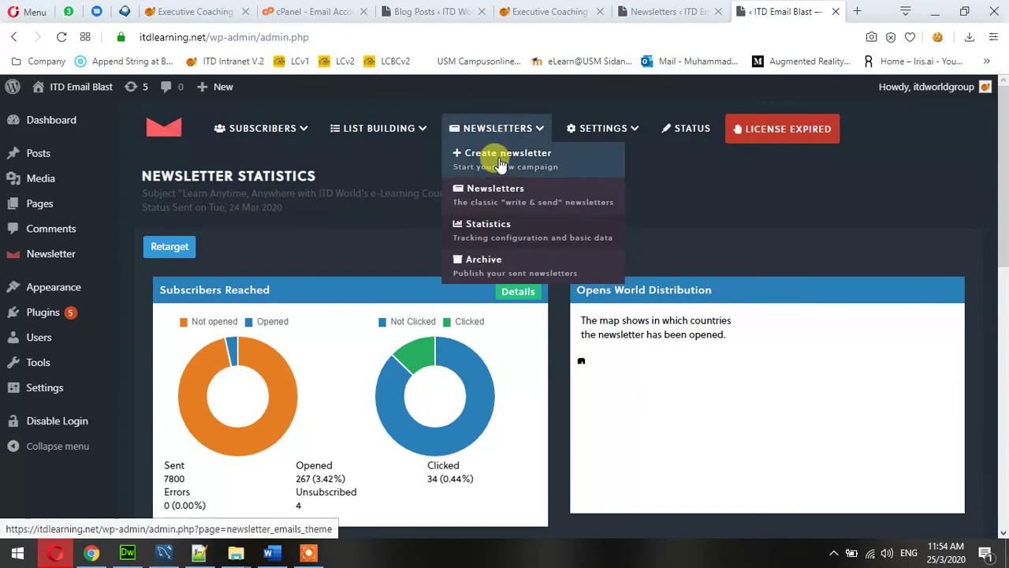
Reopen the TESTING123 draft in the composer and test its 'Find out now!' button link.
left_click(12, 254)
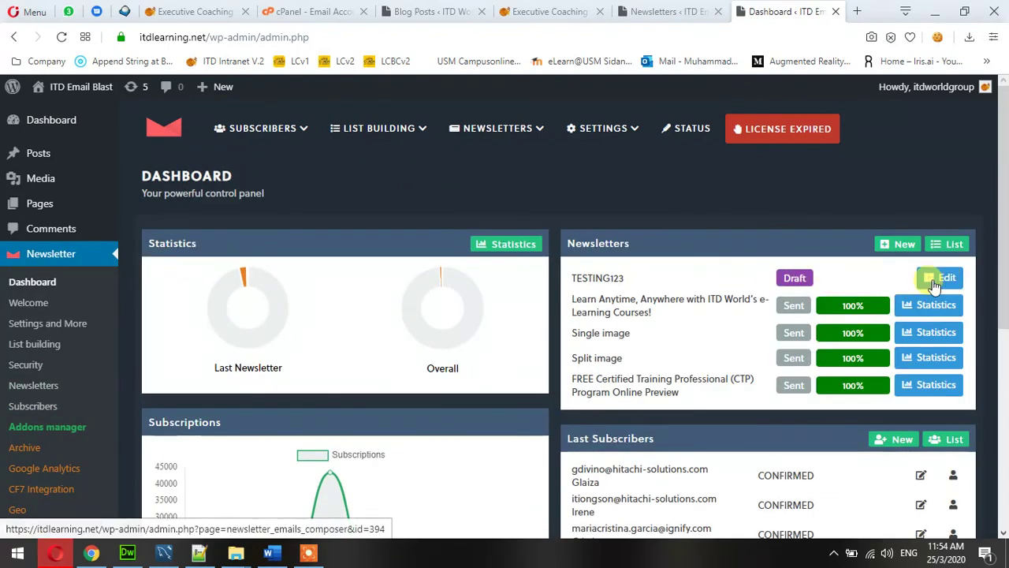
left_click(935, 281)
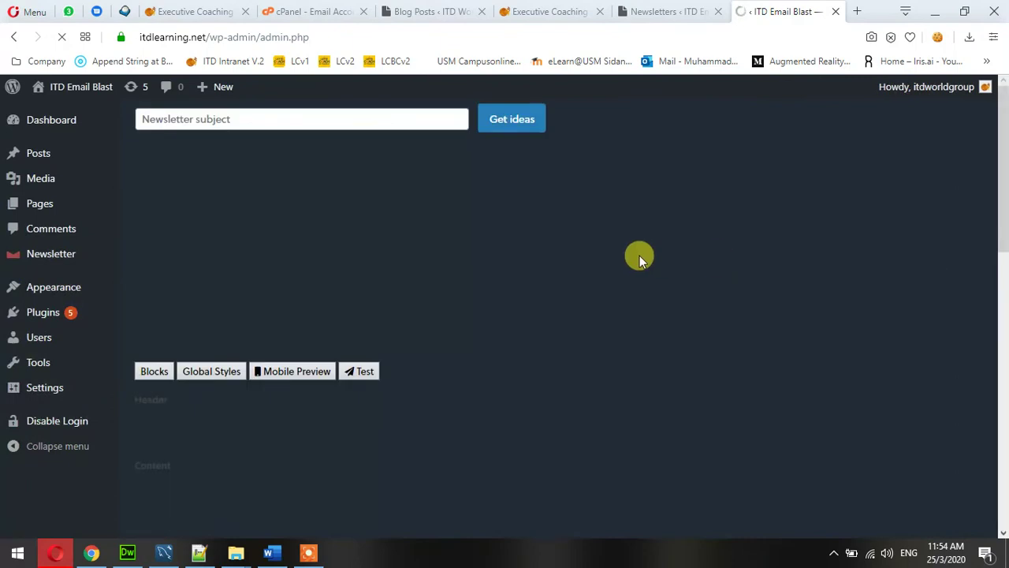
scroll(636, 259, "down", 10)
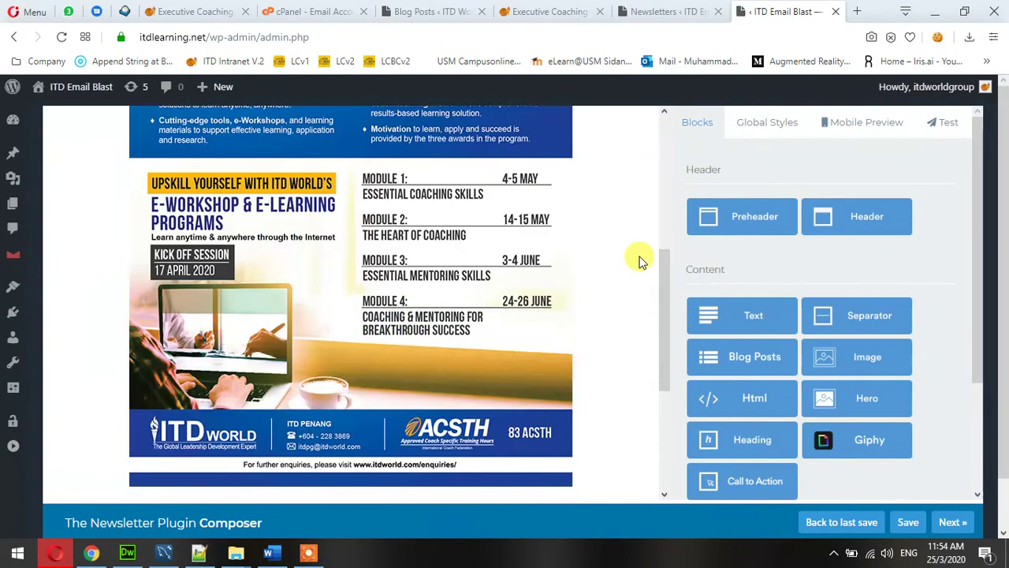
left_click(385, 315)
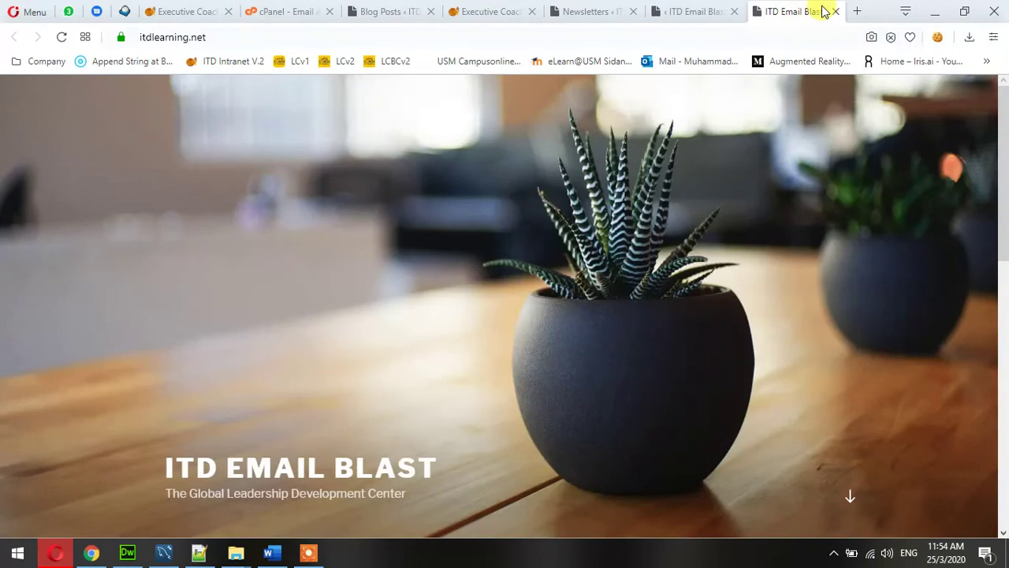
left_click(835, 11)
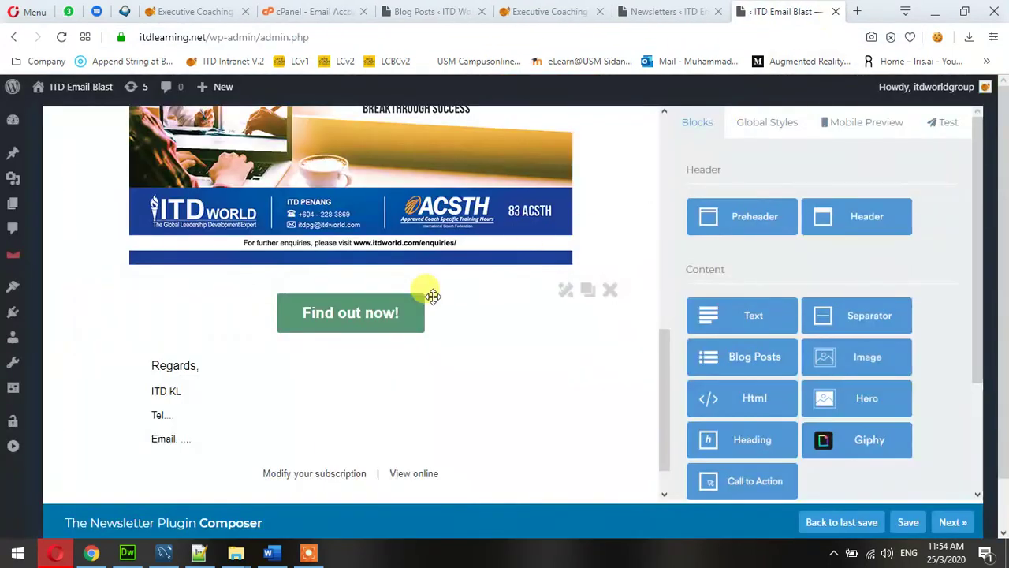
left_click(567, 295)
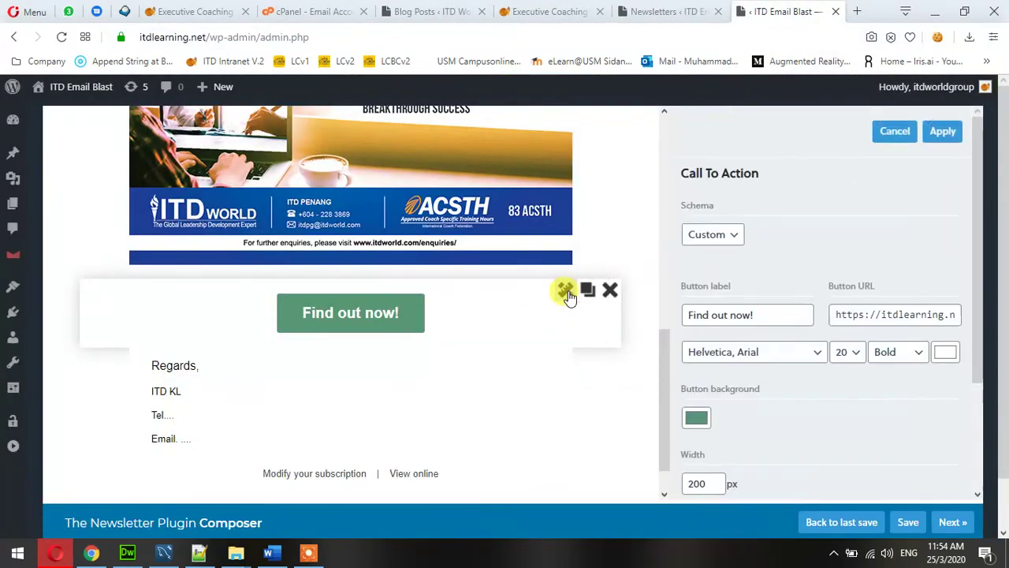
scroll(875, 213, "down", 3)
scroll(890, 309, "up", 1)
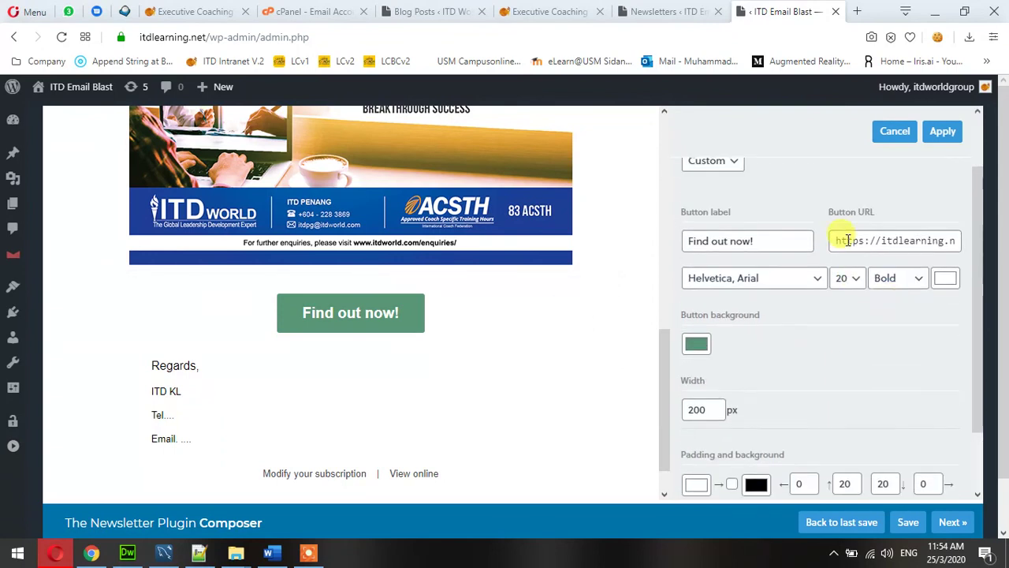
scroll(846, 241, "up", 1)
mouse_move(835, 315)
left_mouse_down()
mouse_move(954, 315)
mouse_move(840, 316)
left_mouse_up()
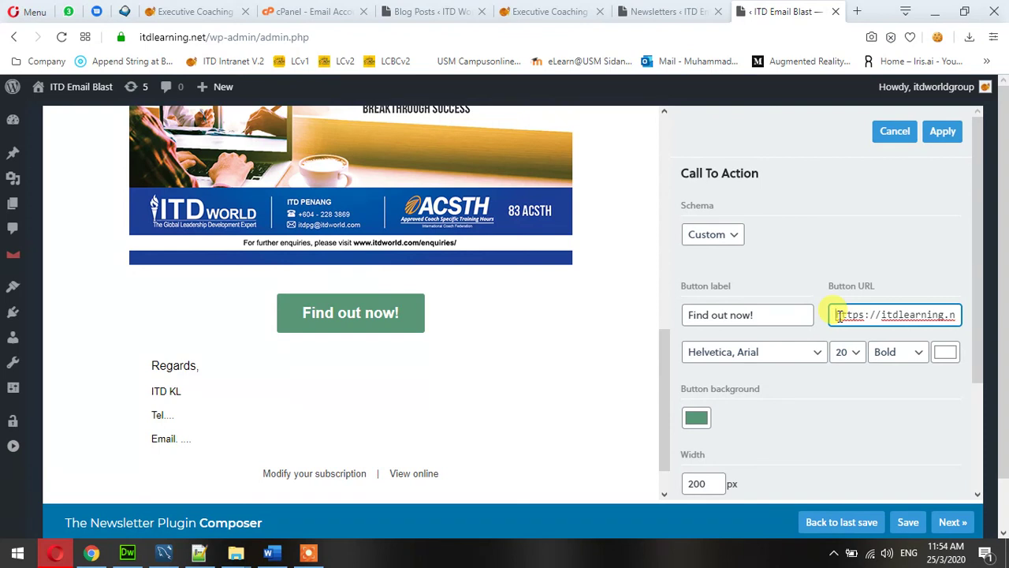
left_click_drag(838, 315, 960, 307)
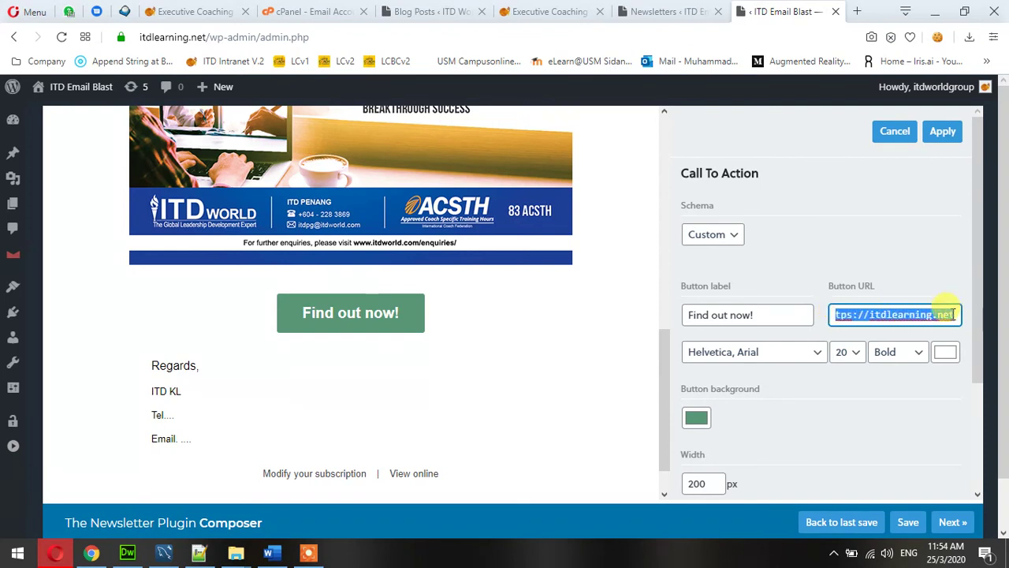
scroll(766, 224, "down", 2)
scroll(763, 236, "up", 2)
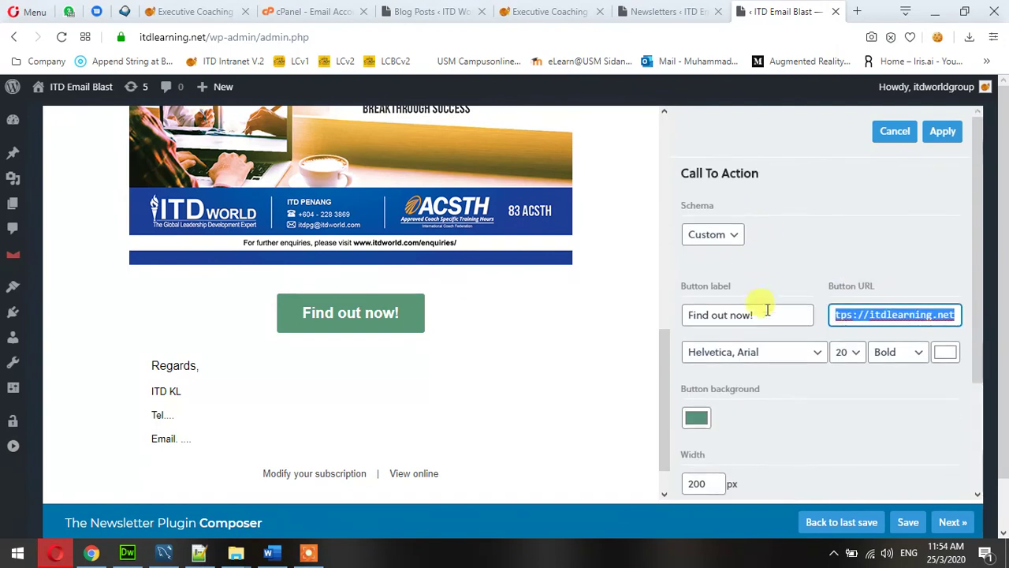
left_click_drag(763, 315, 693, 315)
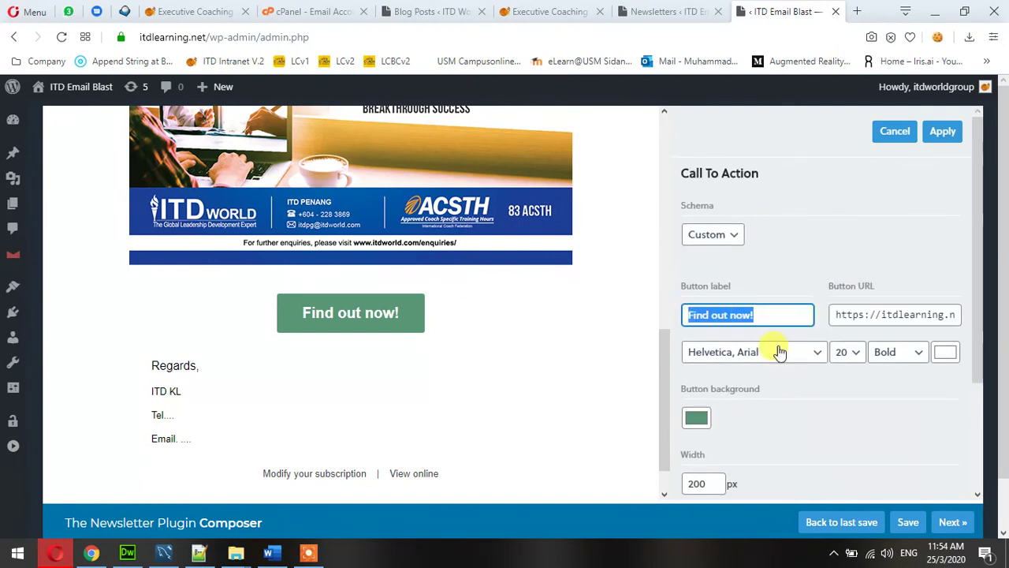
scroll(804, 367, "down", 1)
scroll(804, 368, "down", 1)
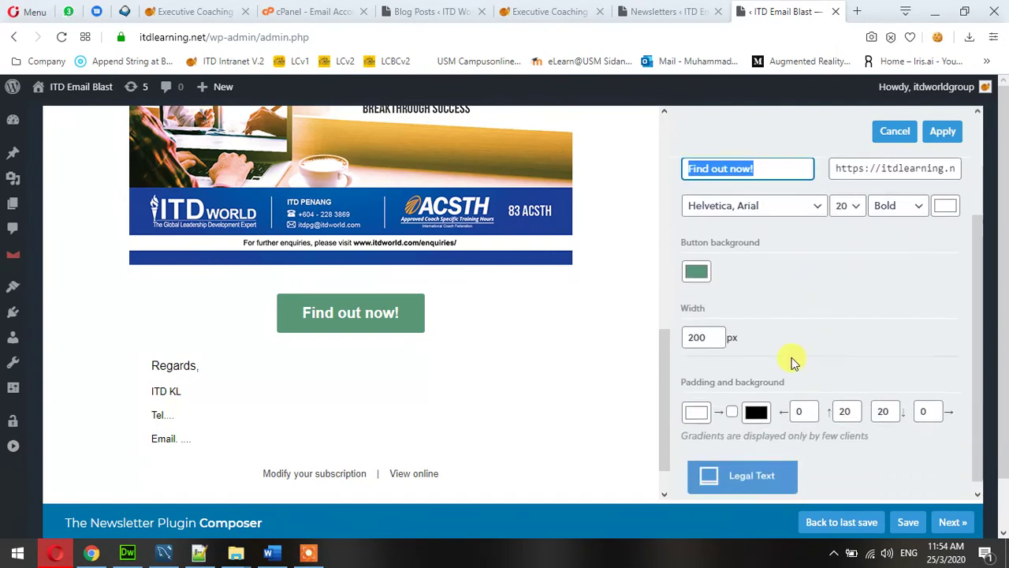
scroll(818, 295, "down", 1)
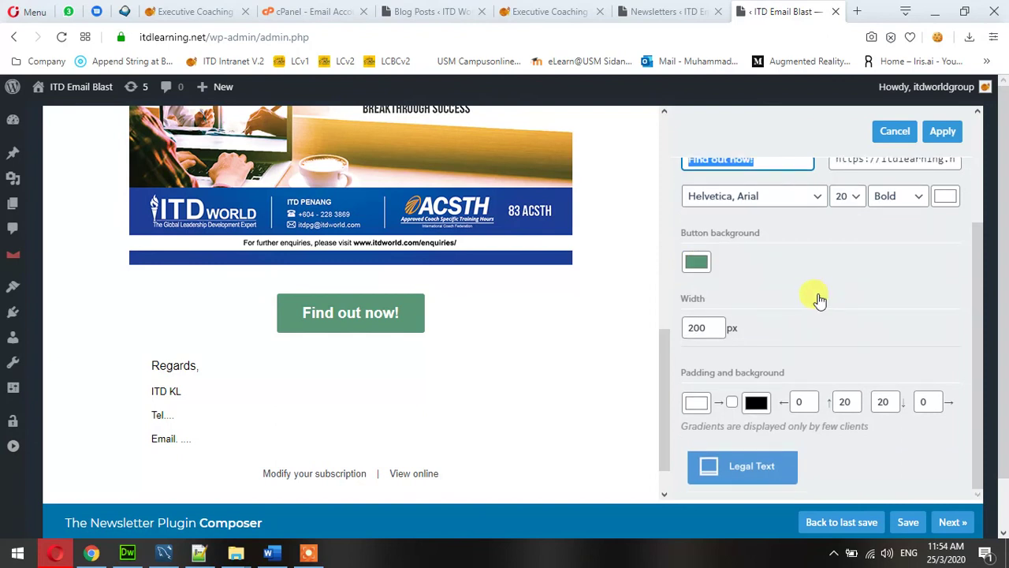
scroll(818, 299, "up", 2)
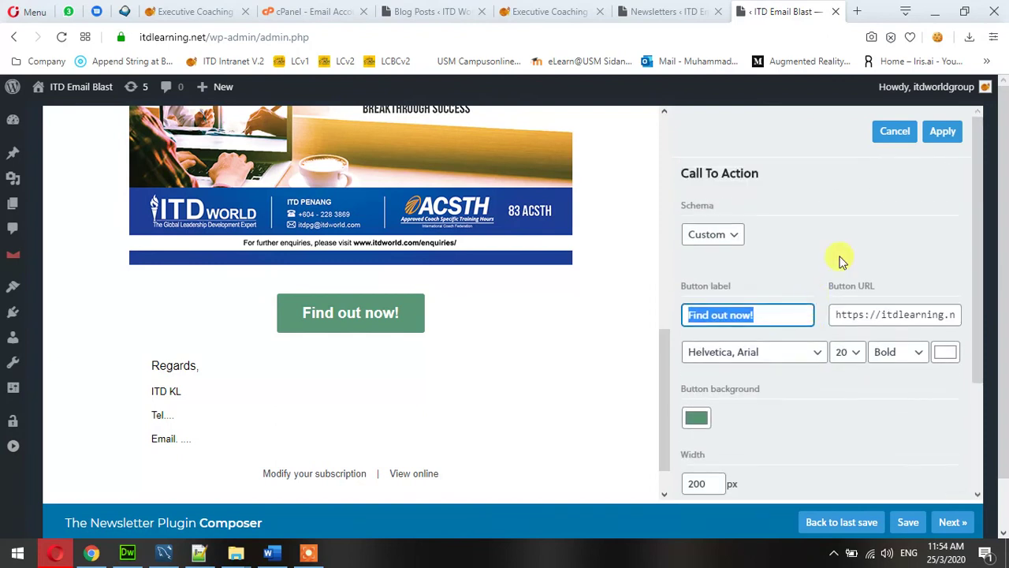
left_click(943, 139)
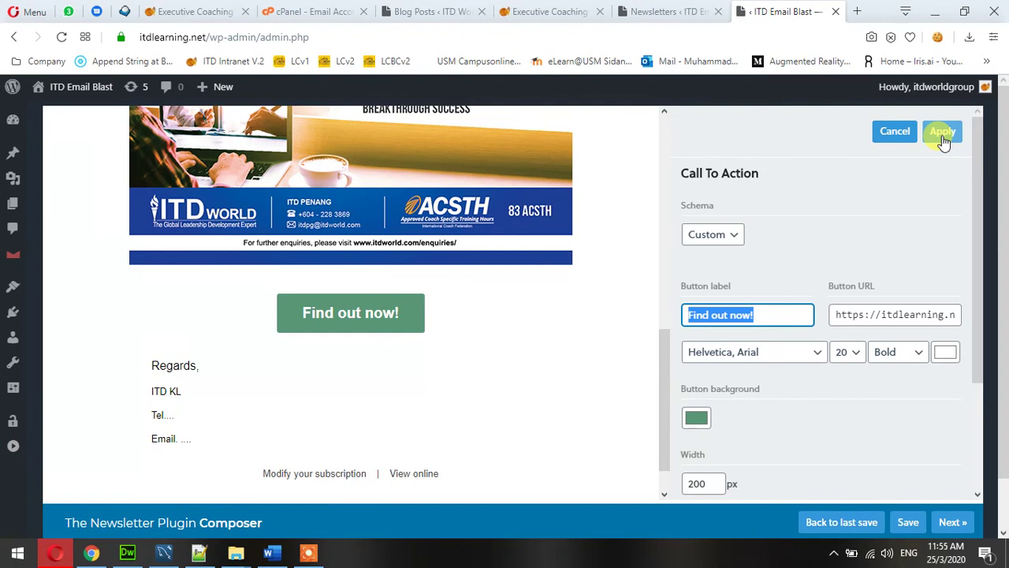
left_click(889, 136)
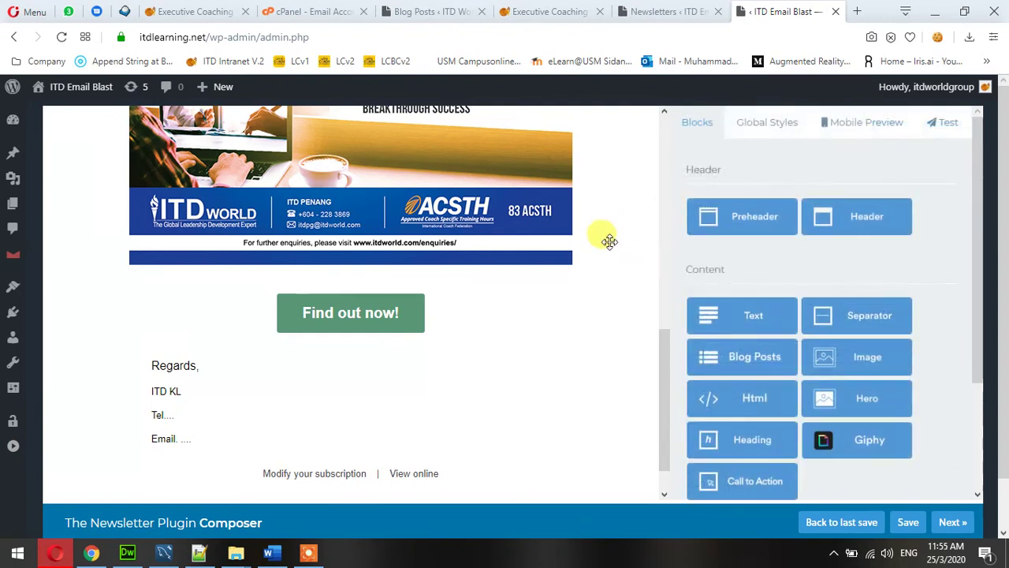